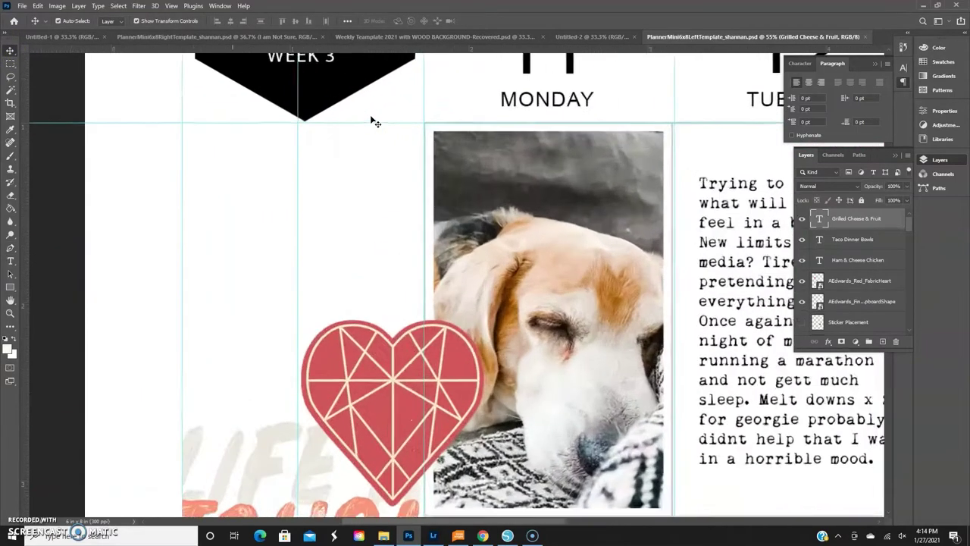
{"action": "scroll", "coordinate": [370, 146], "scroll_direction": "up", "scroll_amount": 2}
Step: Replace the 3 in WEEK 3 with an alternate glyph from the Glyphs panel
{"action": "double_click", "coordinate": [316, 139]}
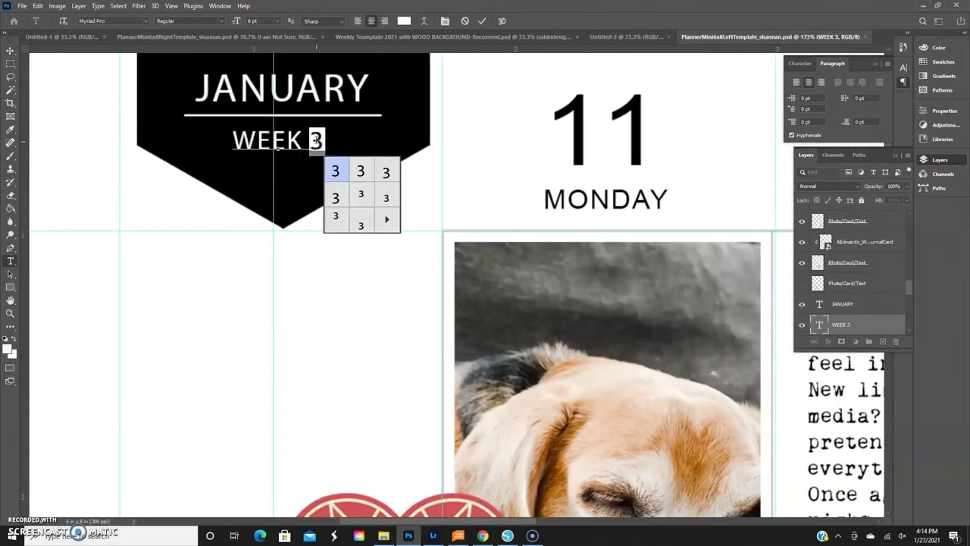
{"action": "left_click", "coordinate": [282, 141]}
{"action": "double_click", "coordinate": [316, 140]}
{"action": "left_click", "coordinate": [141, 22]}
{"action": "left_click", "coordinate": [386, 169]}
{"action": "double_click", "coordinate": [763, 159]}
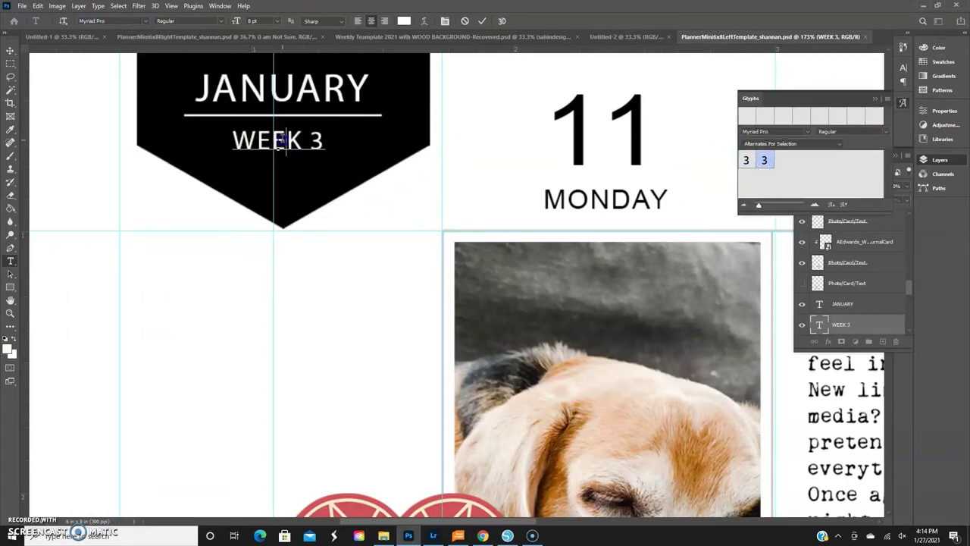
Step: Reselect the 3 and browse the font family list without changing the font
{"action": "left_click_drag", "start_coordinate": [231, 141], "coordinate": [325, 141]}
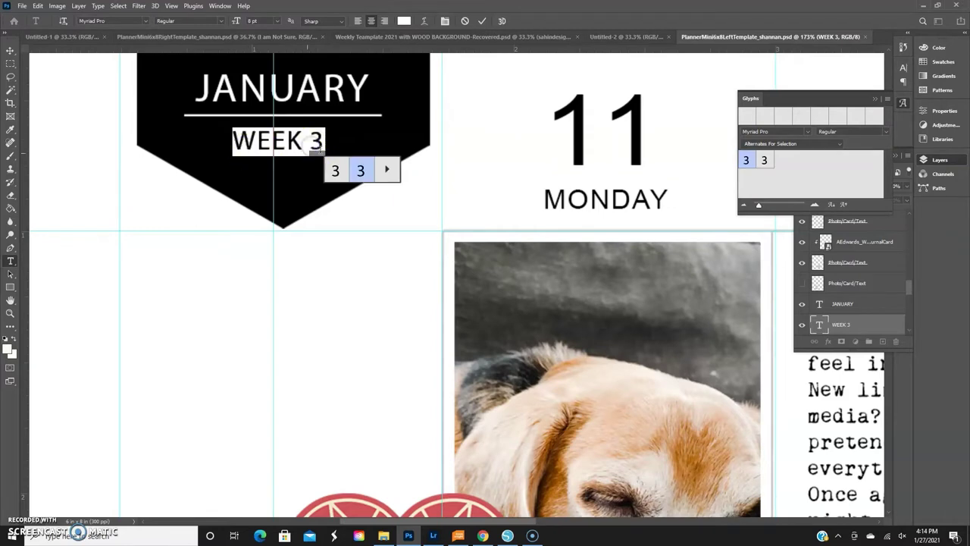
{"action": "left_click", "coordinate": [874, 98]}
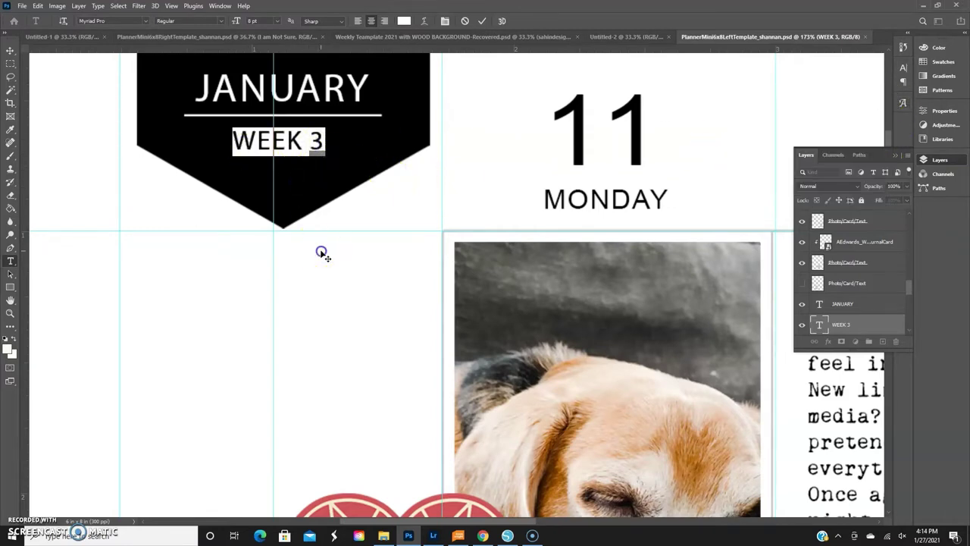
{"action": "left_click_drag", "start_coordinate": [325, 141], "coordinate": [315, 182]}
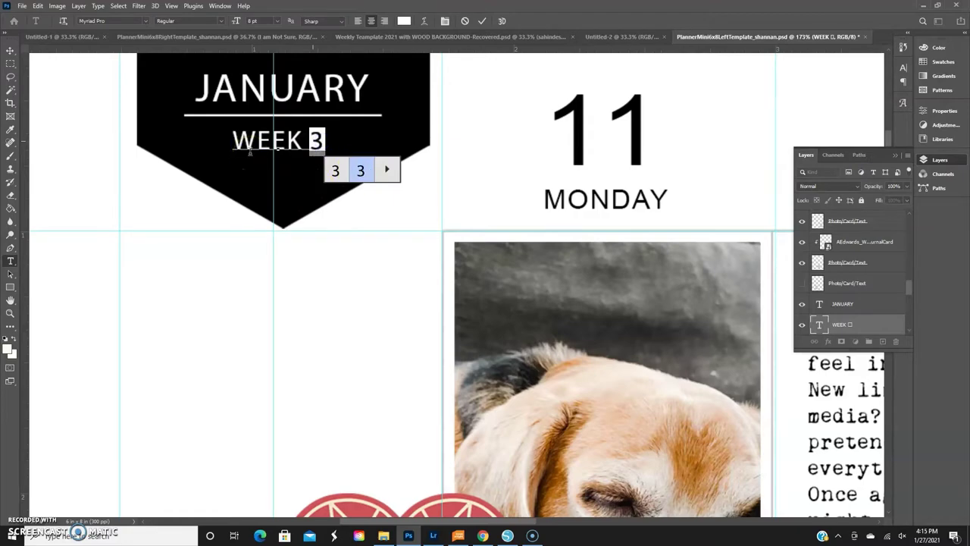
{"action": "left_click", "coordinate": [144, 21]}
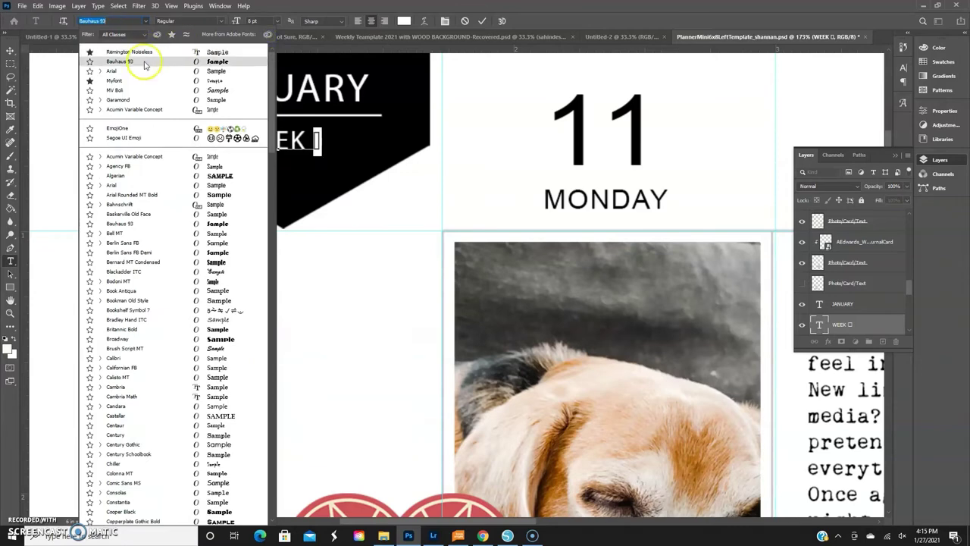
{"action": "left_click", "coordinate": [136, 71]}
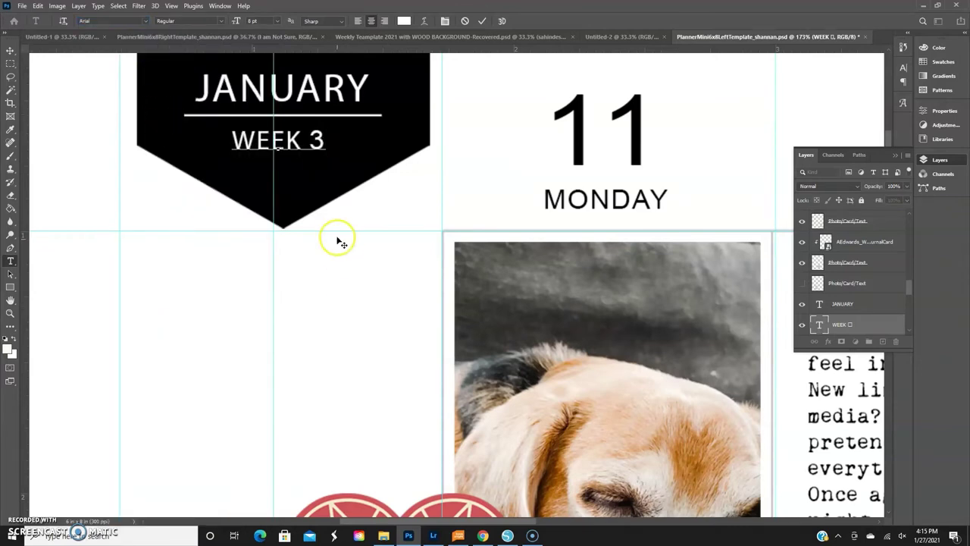
Step: Change the banner label from WEEK 3 to WEEK 5
{"action": "key", "text": "BackSpace"}
{"action": "type", "text": "5"}
{"action": "key", "text": "ctrl+Return"}
{"action": "scroll", "coordinate": [351, 293], "scroll_direction": "down", "scroll_amount": 1}
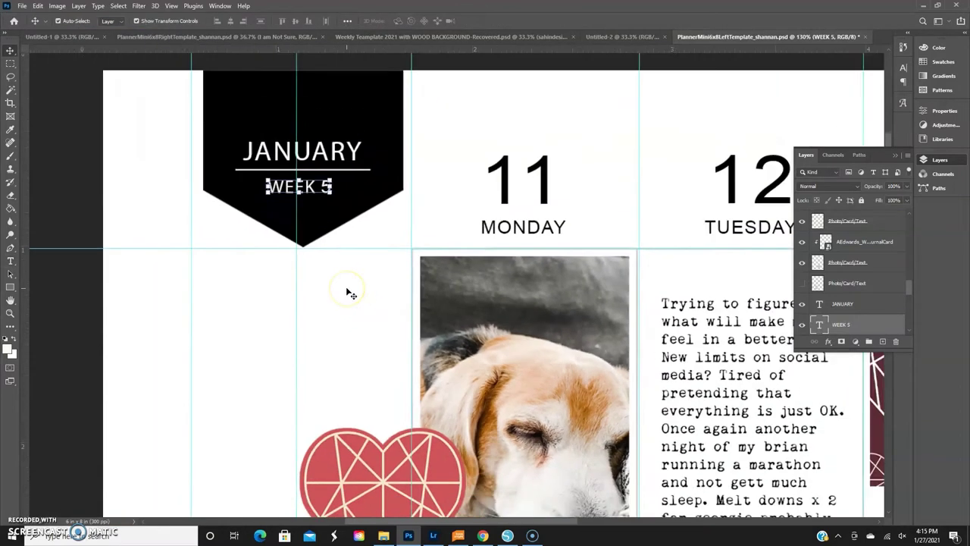
{"action": "scroll", "coordinate": [351, 293], "scroll_direction": "down", "scroll_amount": 1}
Step: Retype the Monday, Tuesday and Wednesday dates as 25, 26 and 27
{"action": "double_click", "coordinate": [481, 191]}
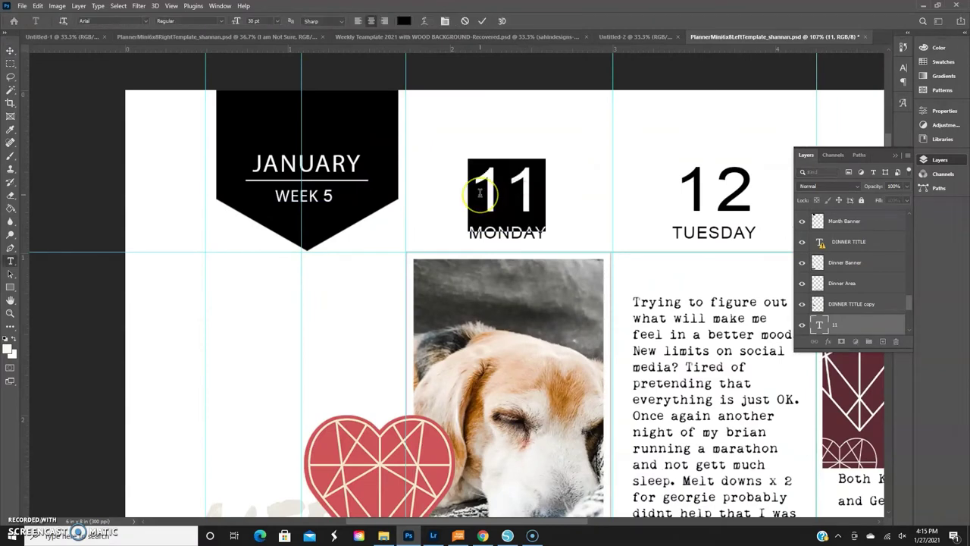
{"action": "left_click_drag", "start_coordinate": [474, 192], "coordinate": [529, 196]}
{"action": "type", "text": "25"}
{"action": "double_click", "coordinate": [697, 184]}
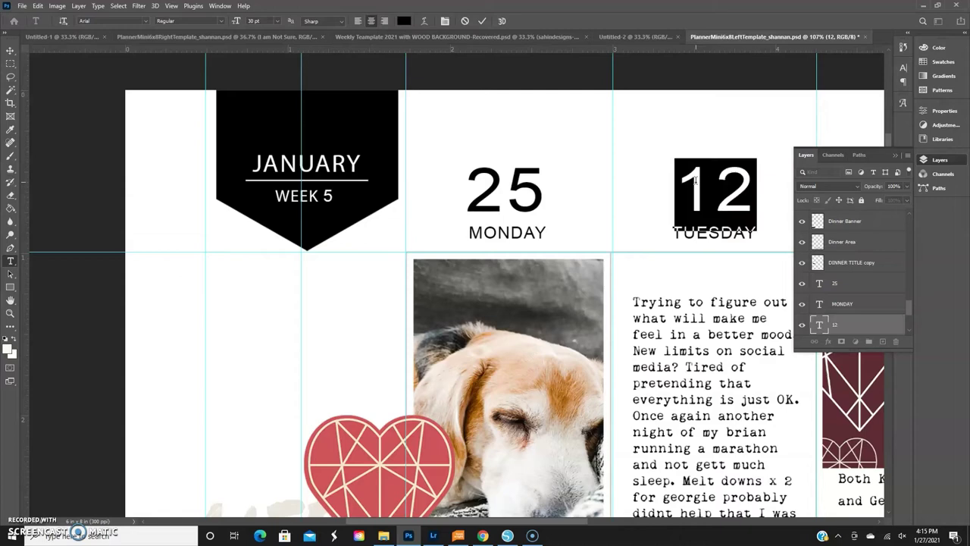
{"action": "type", "text": "26"}
{"action": "scroll", "coordinate": [530, 228], "scroll_direction": "right", "scroll_amount": 5}
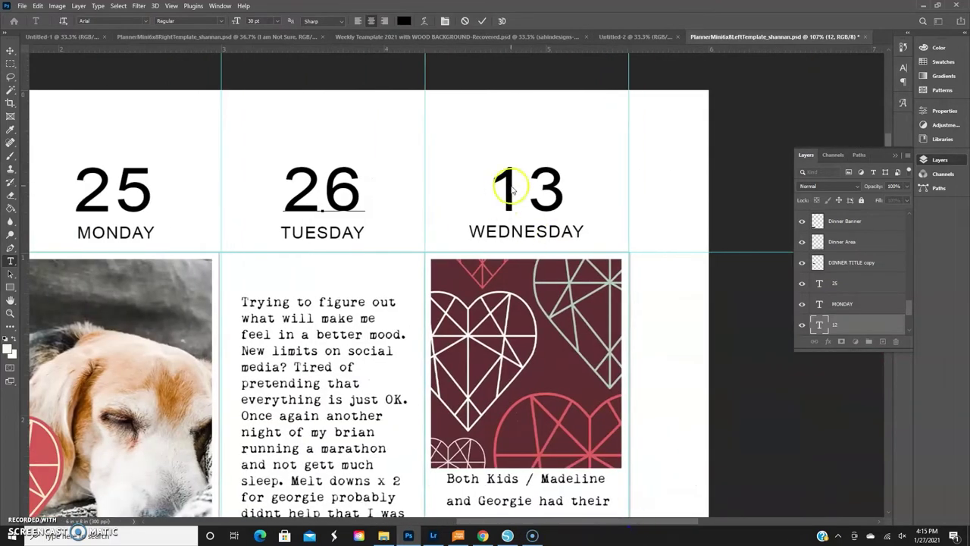
{"action": "left_click", "coordinate": [510, 186]}
{"action": "double_click", "coordinate": [510, 186]}
{"action": "type", "text": "27"}
{"action": "key", "text": "ctrl+Return"}
Step: Delete the remaining hopeful sticker and the first old photo
{"action": "key", "text": "v"}
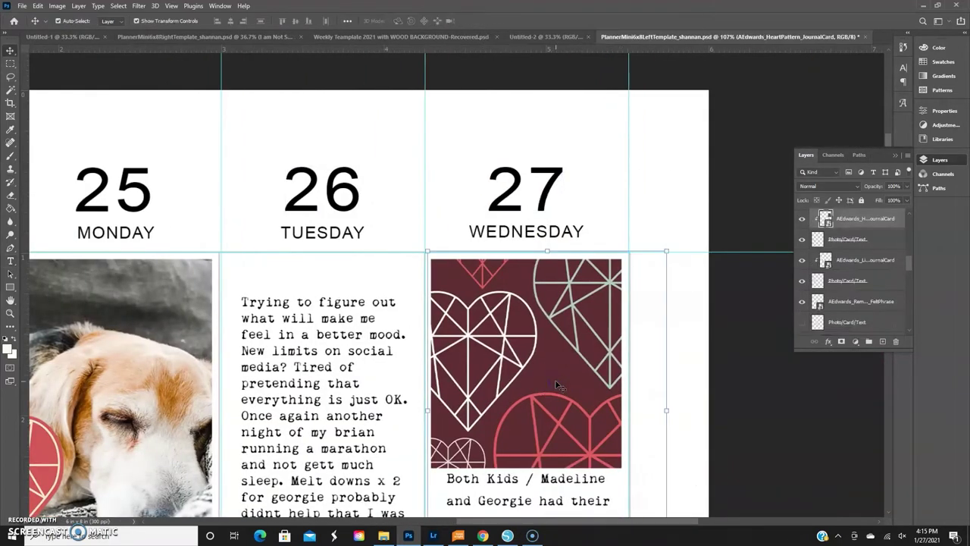
{"action": "left_click", "coordinate": [554, 384]}
{"action": "left_click", "coordinate": [366, 402]}
{"action": "scroll", "coordinate": [513, 304], "scroll_direction": "down", "scroll_amount": 3}
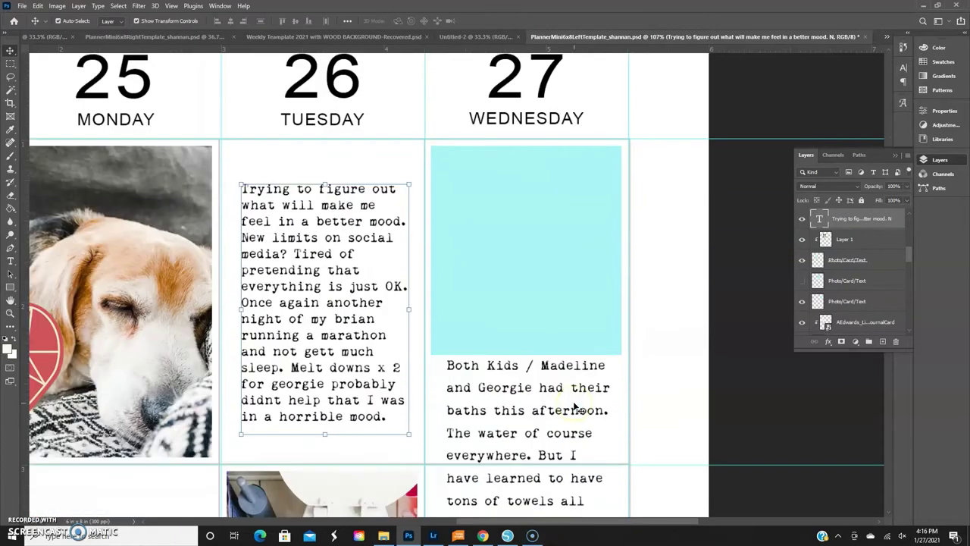
{"action": "scroll", "coordinate": [513, 262], "scroll_direction": "down", "scroll_amount": 3}
{"action": "scroll", "coordinate": [512, 263], "scroll_direction": "down", "scroll_amount": 3}
{"action": "left_click", "coordinate": [333, 364]}
{"action": "key", "text": "Delete"}
{"action": "left_click", "coordinate": [125, 398]}
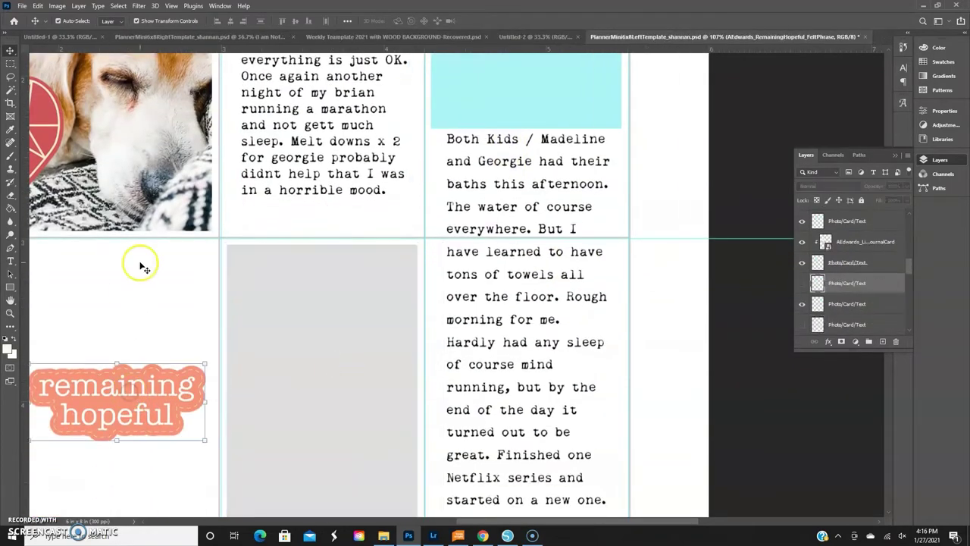
{"action": "key", "text": "Delete"}
{"action": "key", "text": "Delete"}
Step: Delete the two remaining old photos
{"action": "scroll", "coordinate": [426, 454], "scroll_direction": "down", "scroll_amount": 3}
{"action": "left_click", "coordinate": [403, 389]}
{"action": "key", "text": "Delete"}
{"action": "left_click", "coordinate": [318, 439]}
{"action": "key", "text": "Delete"}
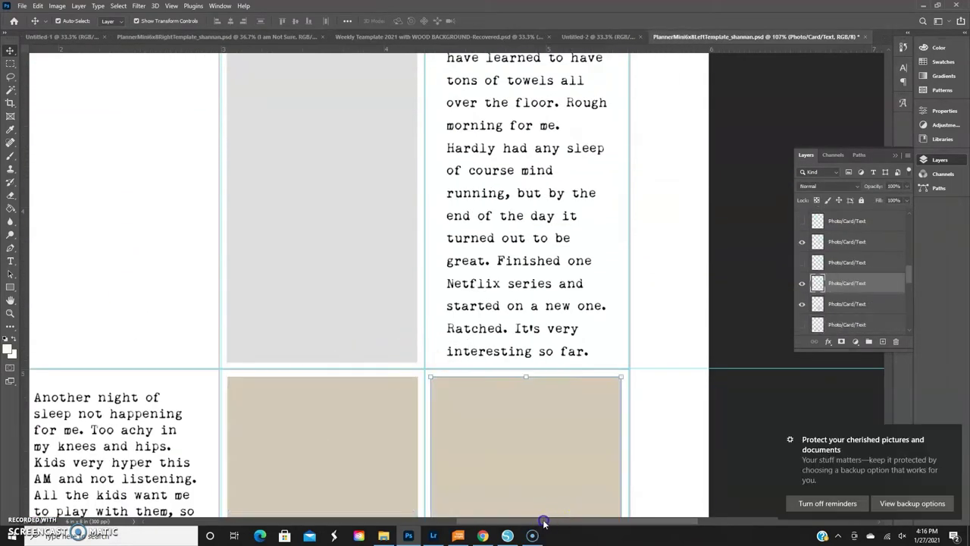
Step: Delete the red heart sticker and the 'Life is tough' word image
{"action": "scroll", "coordinate": [455, 303], "scroll_direction": "left", "scroll_amount": 5}
{"action": "scroll", "coordinate": [341, 208], "scroll_direction": "up", "scroll_amount": 3}
{"action": "left_click", "coordinate": [412, 160]}
{"action": "key", "text": "Delete"}
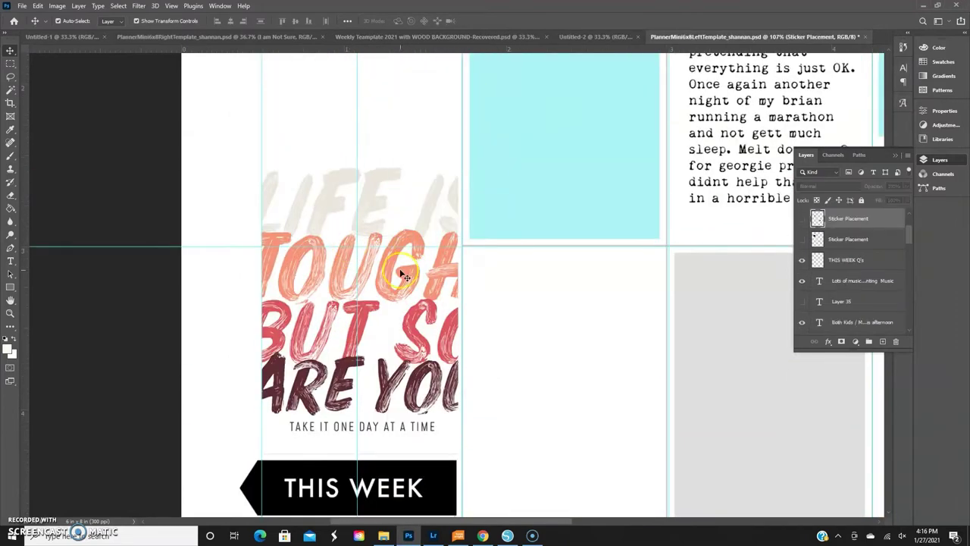
{"action": "left_click", "coordinate": [401, 273]}
{"action": "key", "text": "Delete"}
{"action": "scroll", "coordinate": [401, 273], "scroll_direction": "down", "scroll_amount": 5}
{"action": "scroll", "coordinate": [401, 273], "scroll_direction": "up", "scroll_amount": 2}
{"action": "scroll", "coordinate": [304, 304], "scroll_direction": "up", "scroll_amount": 2}
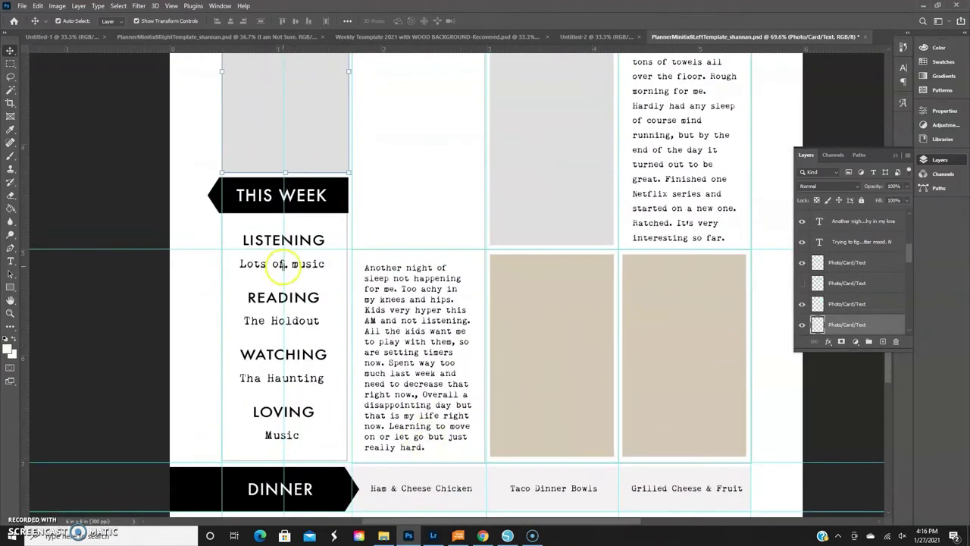
Step: Replace the This Week list text, starting with LORE PODCAST
{"action": "double_click", "coordinate": [282, 265]}
{"action": "type", "text": "Lo"}
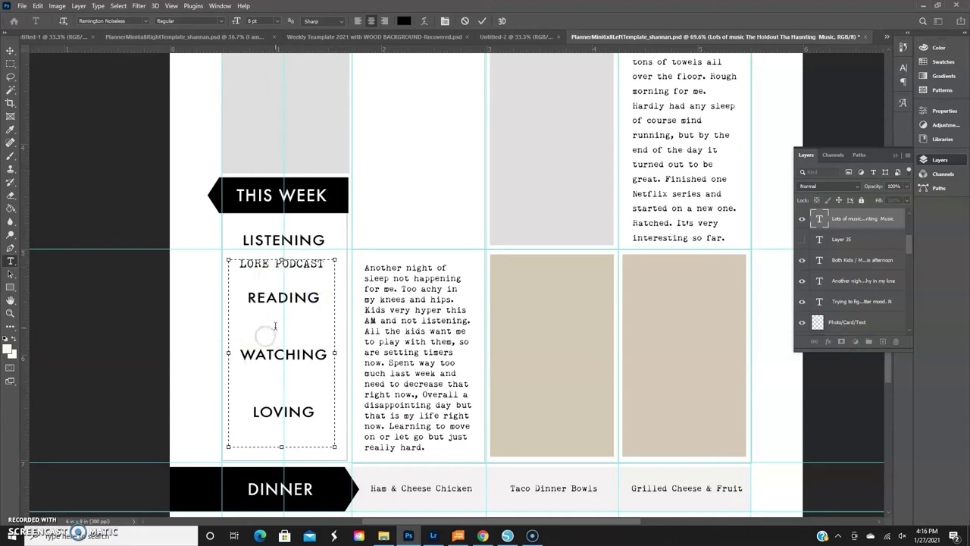
{"action": "key", "text": "ctrl+Return"}
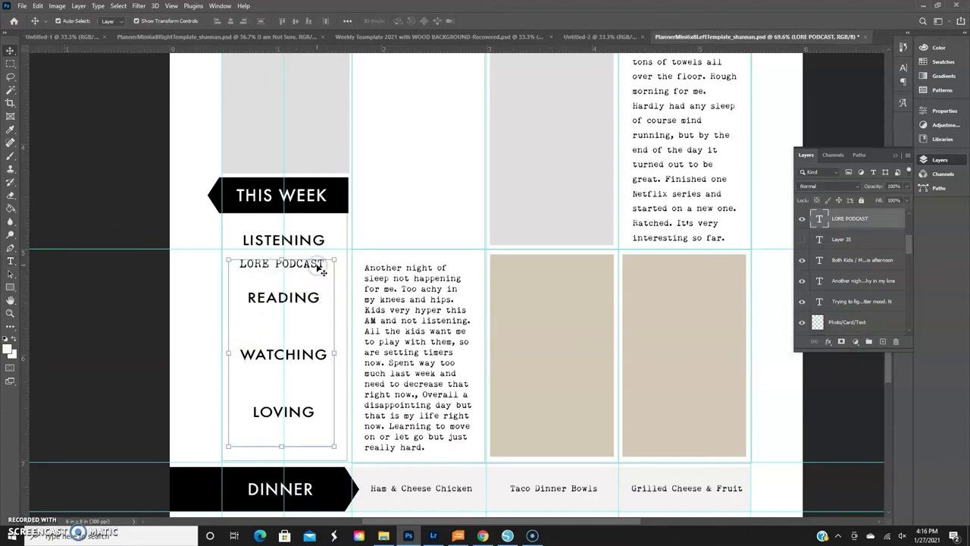
{"action": "key", "text": "v"}
Step: Widen the list text box and correct the last line to TN To Do List
{"action": "double_click", "coordinate": [323, 263]}
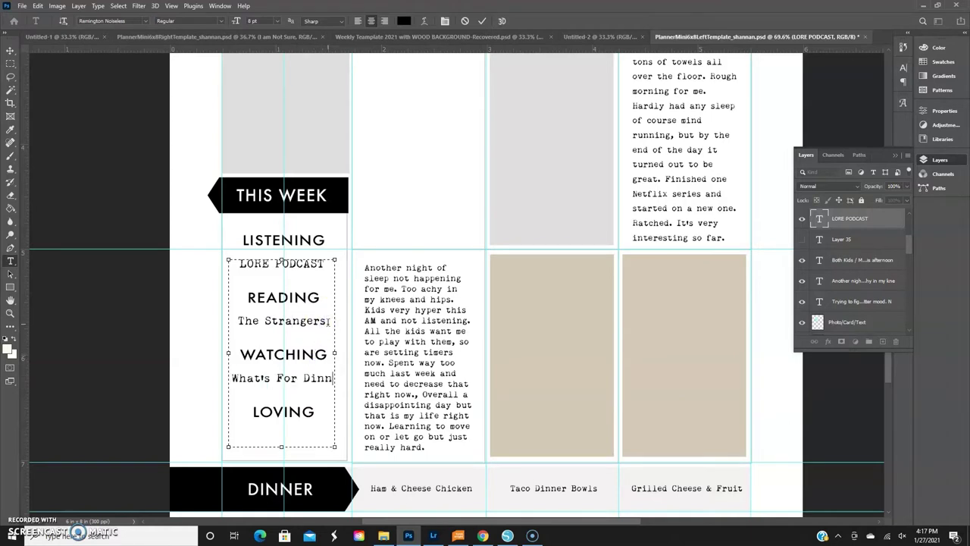
{"action": "left_click_drag", "start_coordinate": [334, 352], "coordinate": [346, 353]}
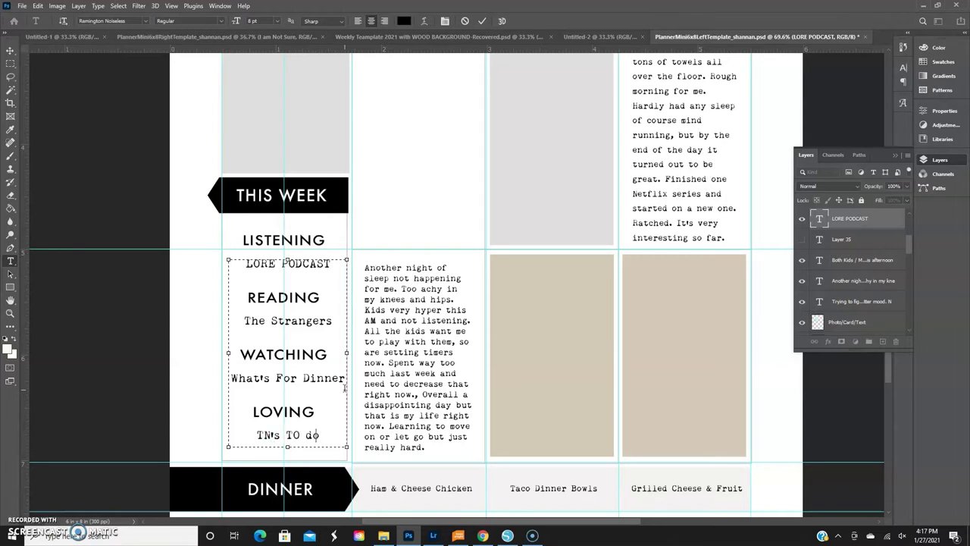
{"action": "type", "text": "ist"}
{"action": "left_click", "coordinate": [288, 435]}
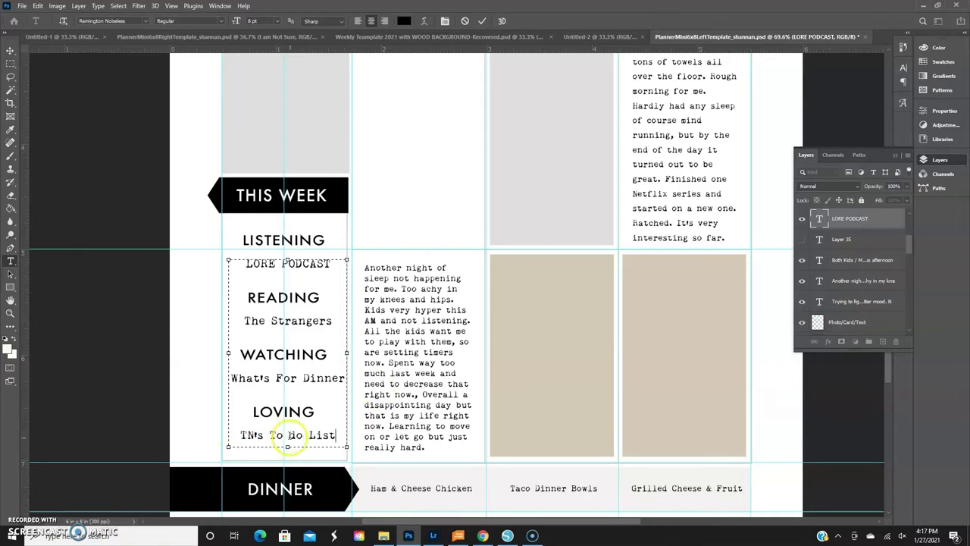
{"action": "key", "text": "BackSpace"}
{"action": "left_click", "coordinate": [288, 436]}
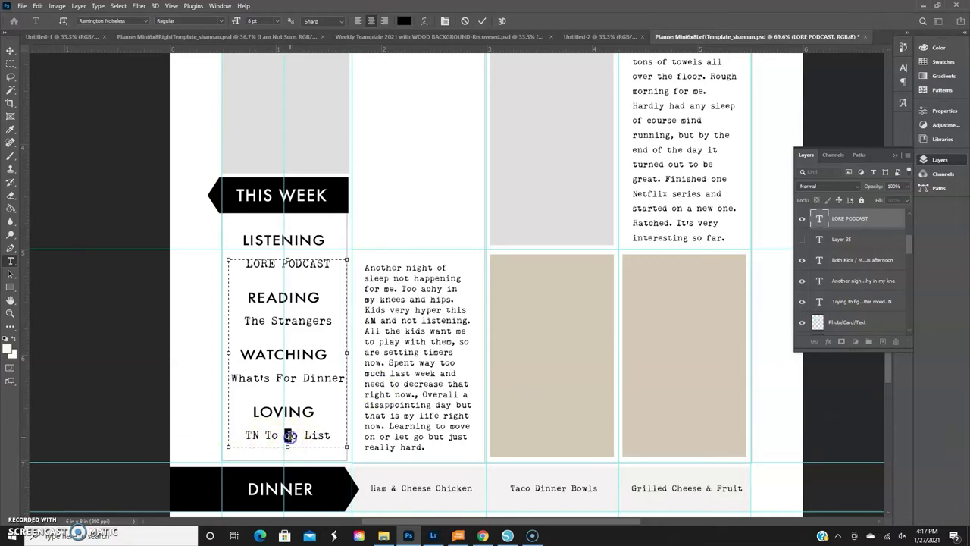
{"action": "key", "text": "ctrl+Return"}
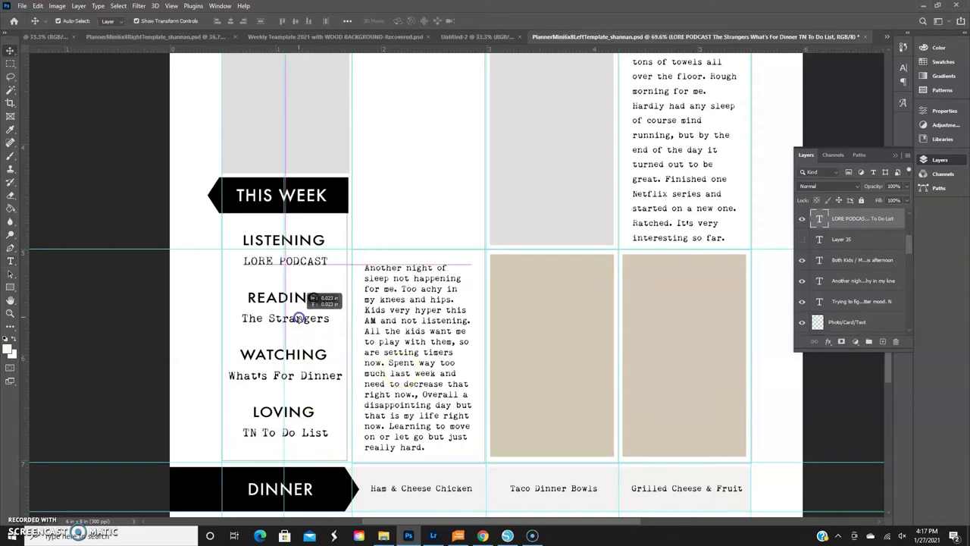
Step: Retype the dinners as Some Type of Chicken, Flank Steak Rolls and Chicken Patty & Tots
{"action": "left_click_drag", "start_coordinate": [302, 322], "coordinate": [300, 319]}
{"action": "double_click", "coordinate": [422, 488]}
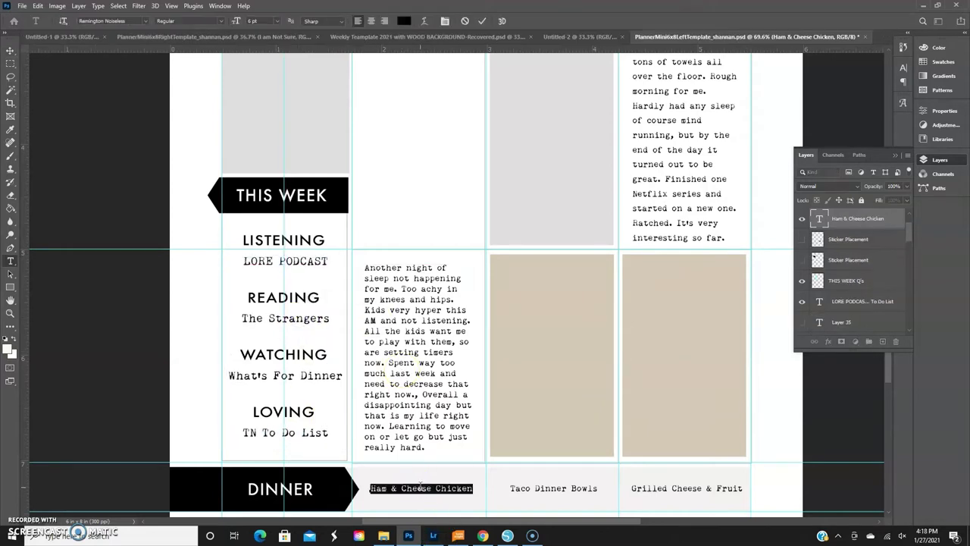
{"action": "double_click", "coordinate": [692, 489]}
{"action": "type", "text": "Chicken Patty & Tots"}
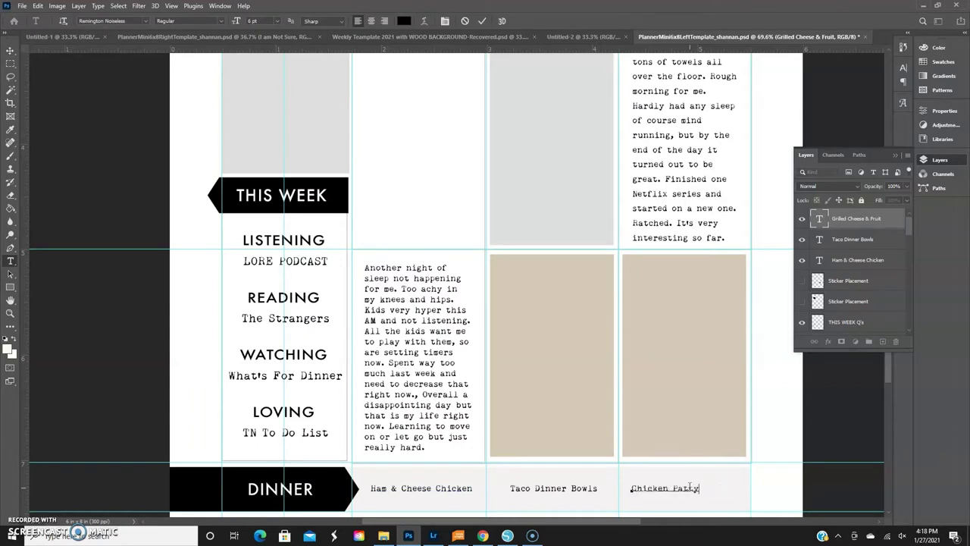
{"action": "double_click", "coordinate": [560, 488]}
{"action": "type", "text": "Flank Steak Rolls"}
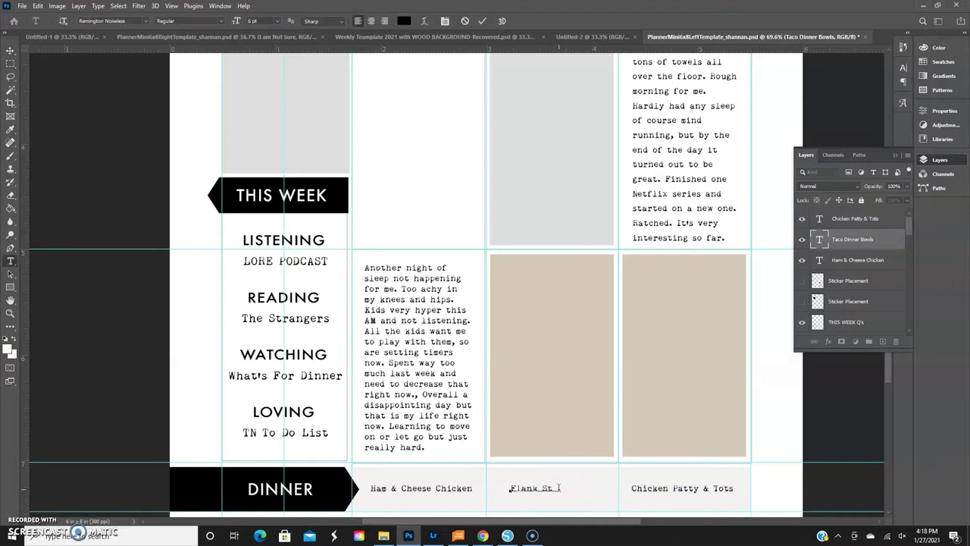
{"action": "left_click", "coordinate": [431, 491]}
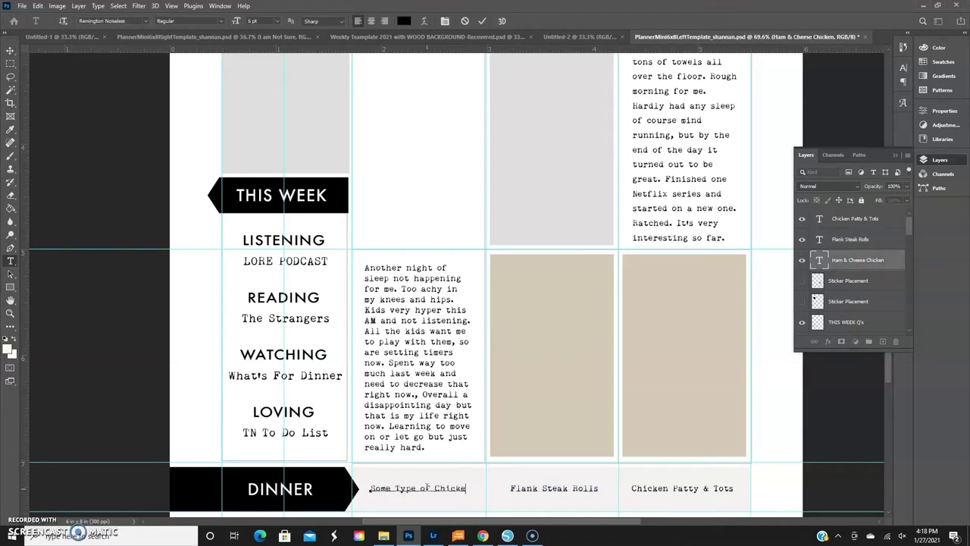
{"action": "key", "text": "ctrl+Return"}
Step: Make the Sticker Placement and Photo/Card/Text layers visible
{"action": "key", "text": "v"}
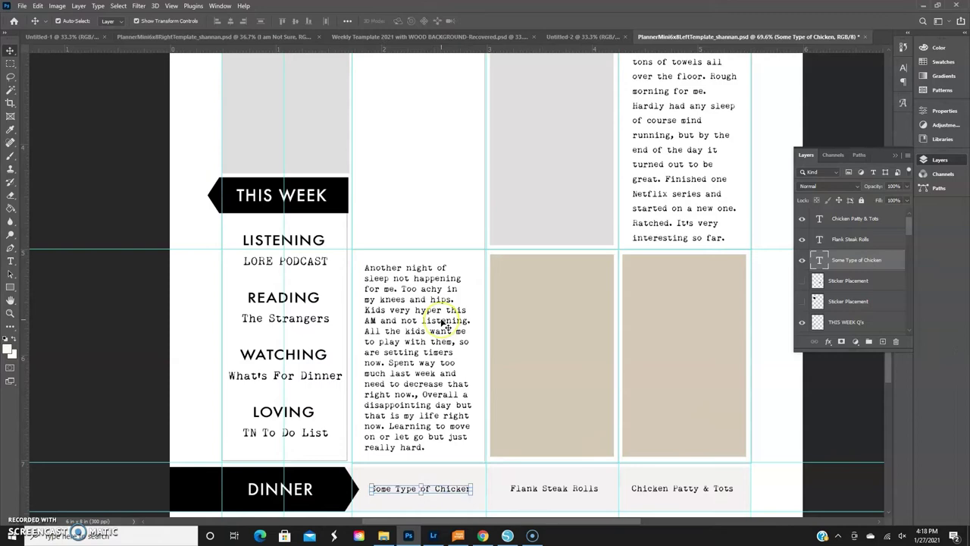
{"action": "scroll", "coordinate": [446, 325], "scroll_direction": "down", "scroll_amount": 3}
{"action": "left_click", "coordinate": [429, 282]}
{"action": "mouse_move", "coordinate": [802, 280]}
{"action": "left_mouse_down"}
{"action": "mouse_move", "coordinate": [802, 301]}
{"action": "mouse_move", "coordinate": [808, 282]}
{"action": "left_mouse_up"}
{"action": "scroll", "coordinate": [808, 303], "scroll_direction": "down", "scroll_amount": 1}
{"action": "scroll", "coordinate": [802, 304], "scroll_direction": "down", "scroll_amount": 3}
{"action": "left_click", "coordinate": [803, 282]}
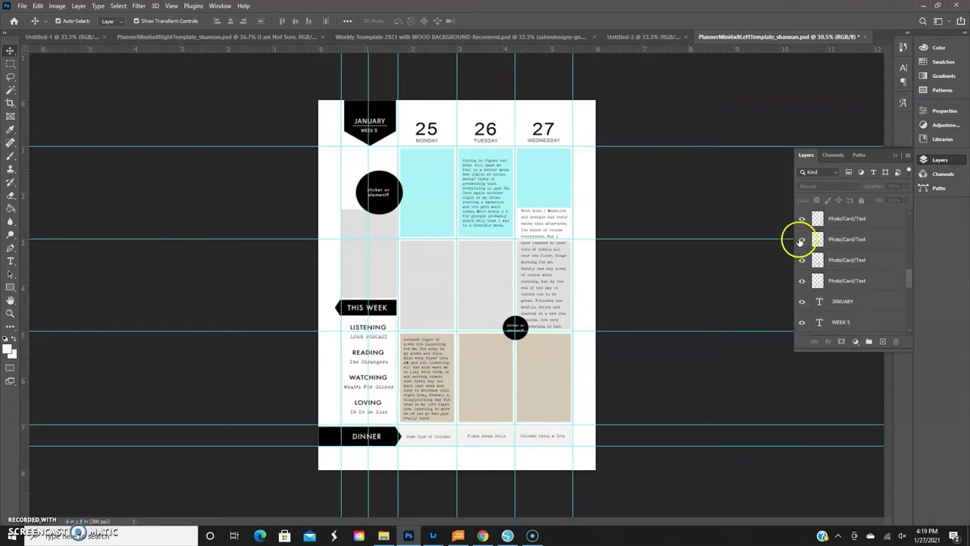
{"action": "scroll", "coordinate": [802, 239], "scroll_direction": "down", "scroll_amount": 3}
{"action": "scroll", "coordinate": [800, 243], "scroll_direction": "up", "scroll_amount": 3}
{"action": "scroll", "coordinate": [799, 241], "scroll_direction": "up", "scroll_amount": 2}
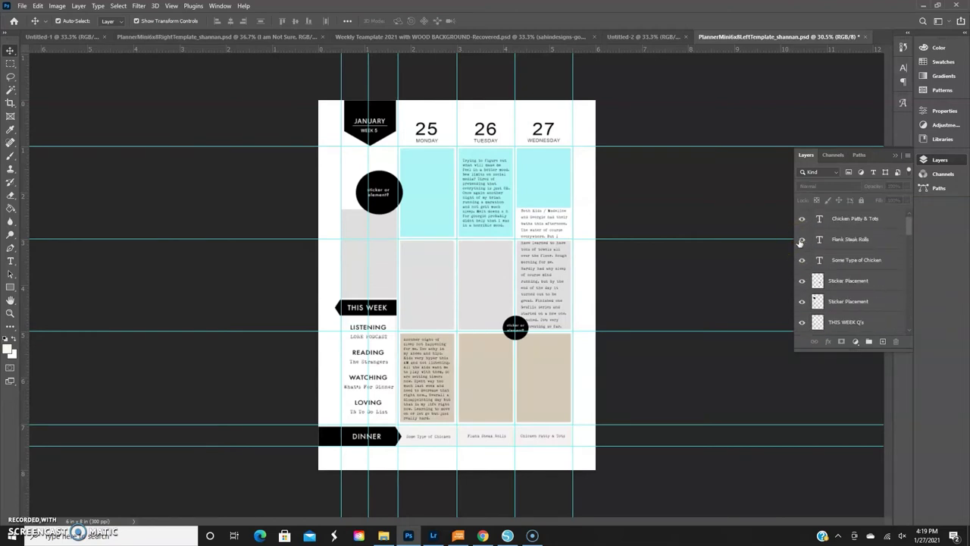
Step: Paste a shorter Wednesday journal entry and move it into the middle cell
{"action": "left_click", "coordinate": [544, 230]}
{"action": "double_click", "coordinate": [544, 249]}
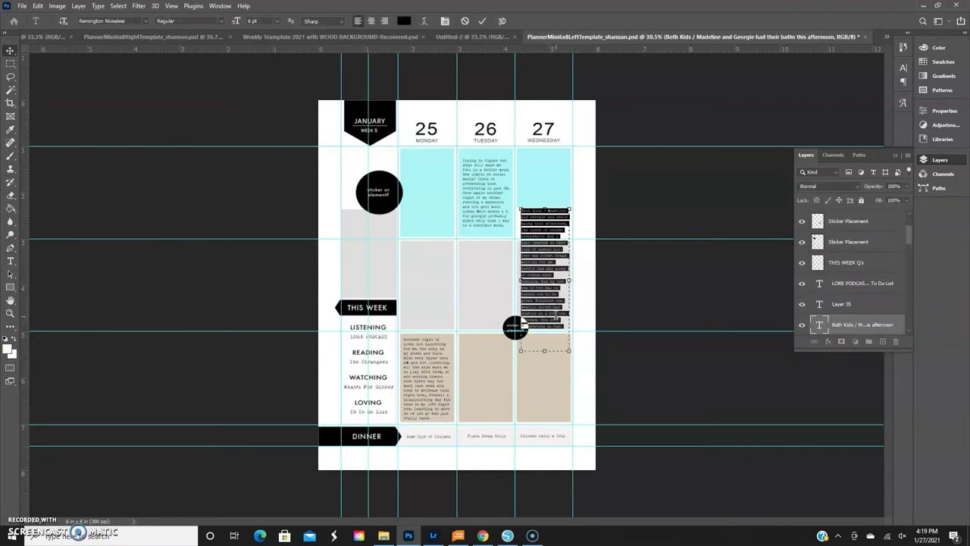
{"action": "key", "text": "ctrl+v"}
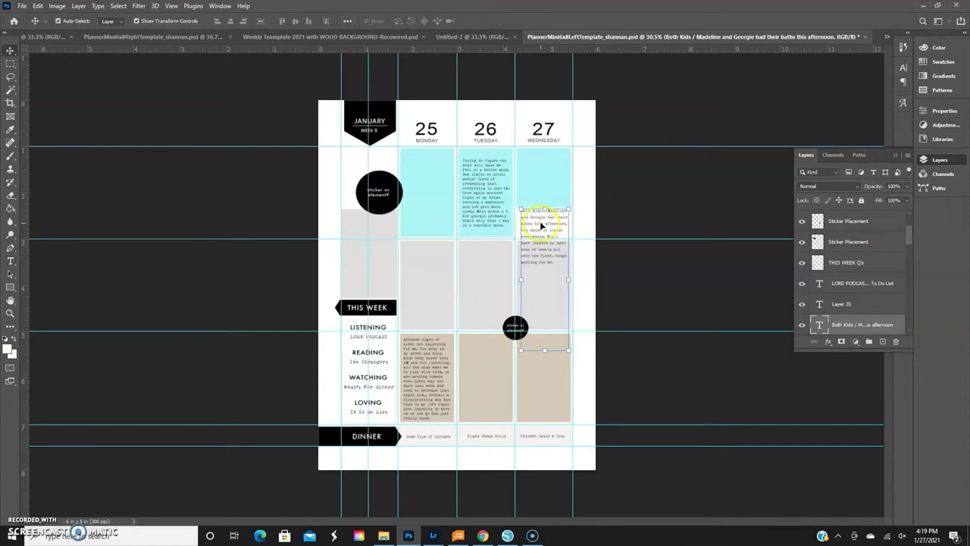
{"action": "key", "text": "ctrl+a"}
{"action": "left_click_drag", "start_coordinate": [544, 351], "coordinate": [544, 315]}
{"action": "key", "text": "ctrl+Return"}
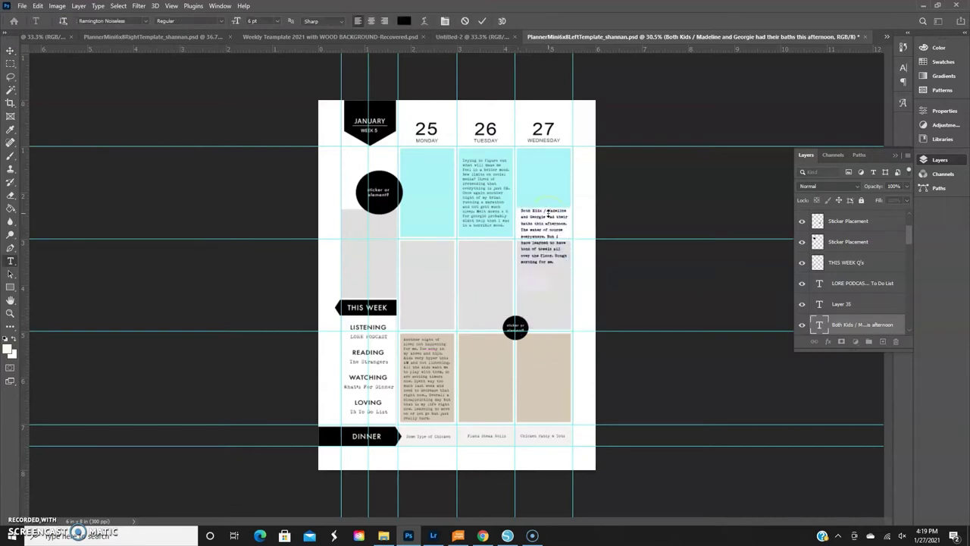
{"action": "key", "text": "v"}
{"action": "left_click_drag", "start_coordinate": [544, 219], "coordinate": [544, 255]}
Step: Stretch the cyan Wednesday top card taller to fill its cell
{"action": "left_click", "coordinate": [543, 199]}
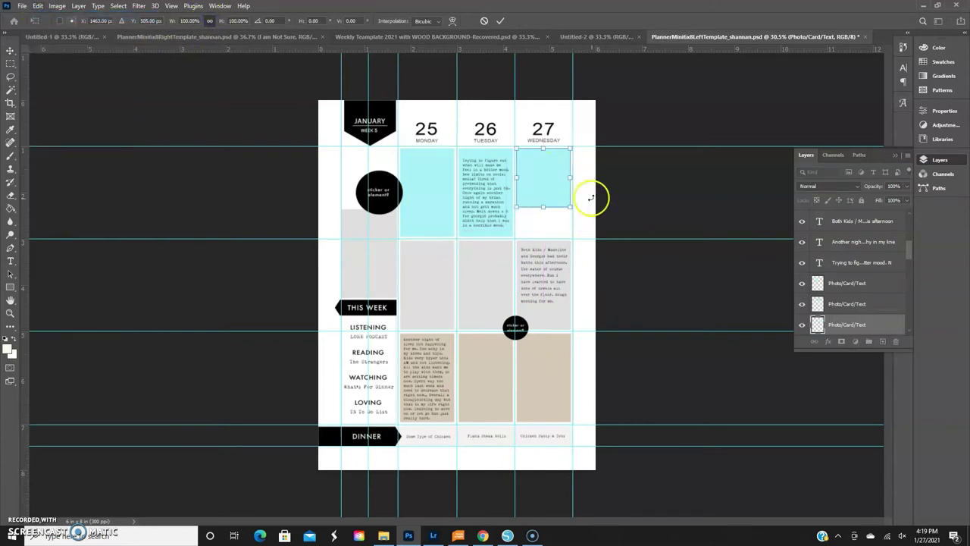
{"action": "left_click_drag", "start_coordinate": [542, 206], "coordinate": [543, 236]}
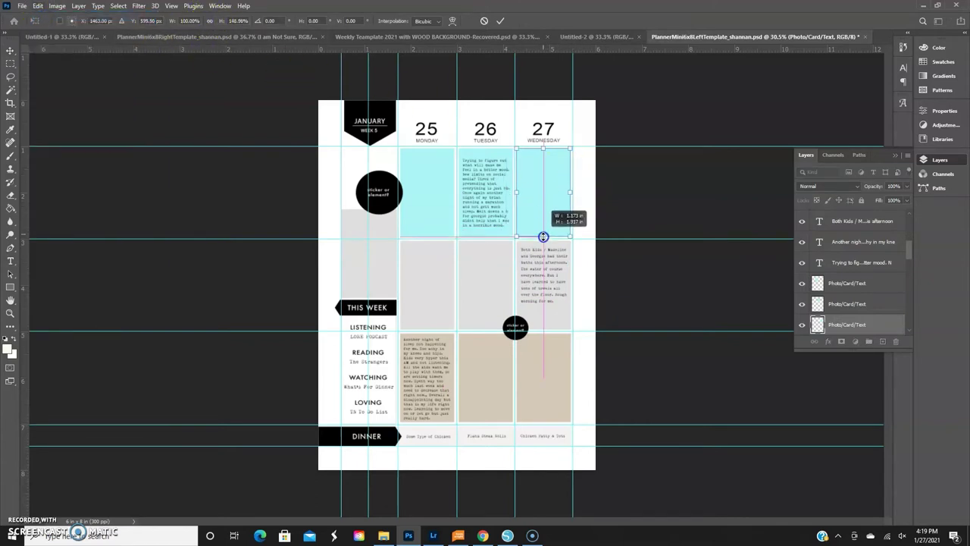
{"action": "left_click", "coordinate": [47, 119]}
{"action": "key", "text": "Return"}
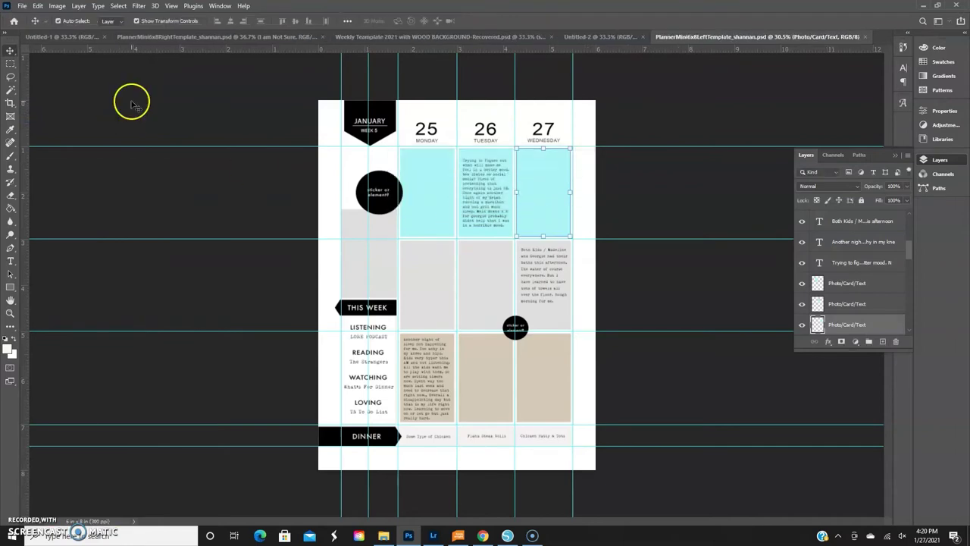
{"action": "left_click", "coordinate": [366, 279]}
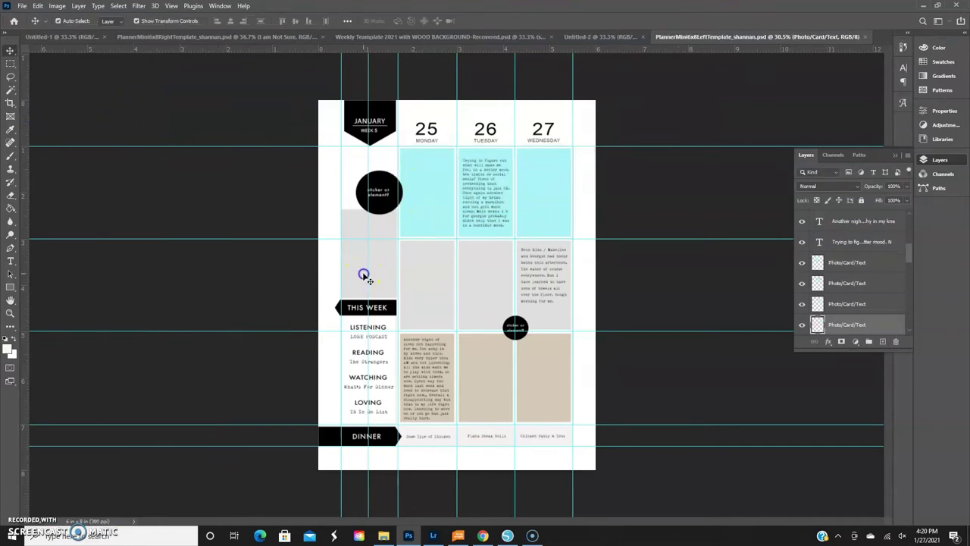
Step: Browse to Hybrid Scrapbooking > Studio Calico > Journal Cards > COLOR ME HAPPY PNG cards
{"action": "left_click", "coordinate": [383, 536]}
{"action": "left_click", "coordinate": [537, 295]}
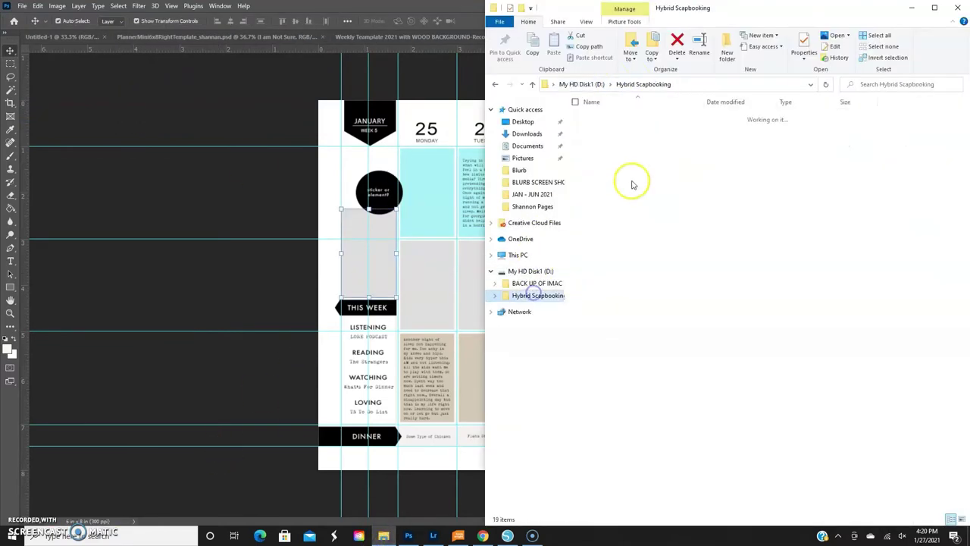
{"action": "double_click", "coordinate": [614, 128]}
{"action": "left_click", "coordinate": [643, 84]}
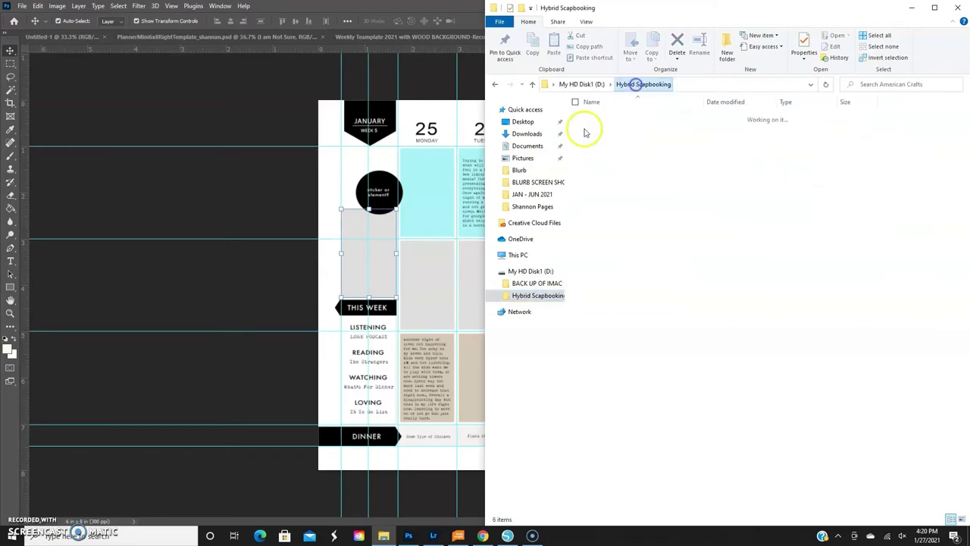
{"action": "double_click", "coordinate": [610, 211]}
{"action": "double_click", "coordinate": [610, 116]}
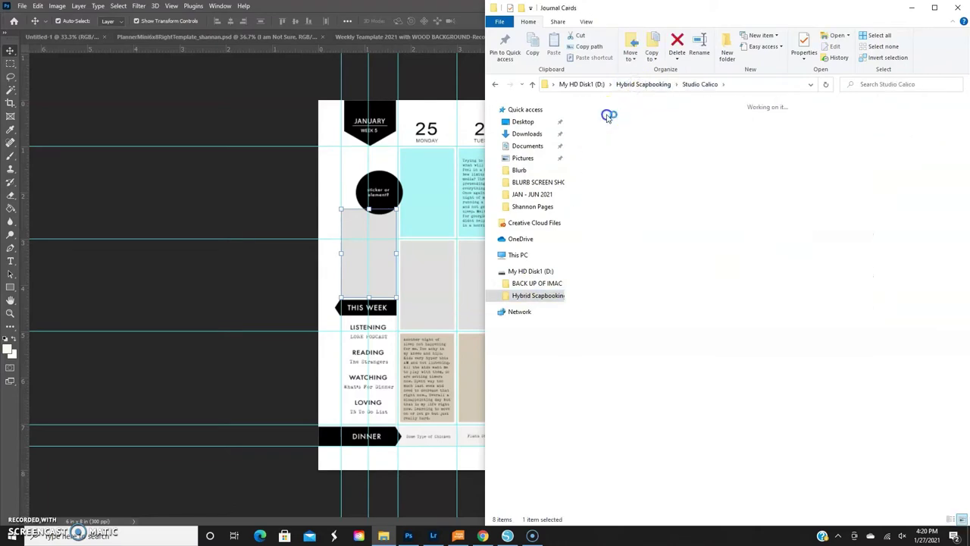
{"action": "double_click", "coordinate": [897, 140]}
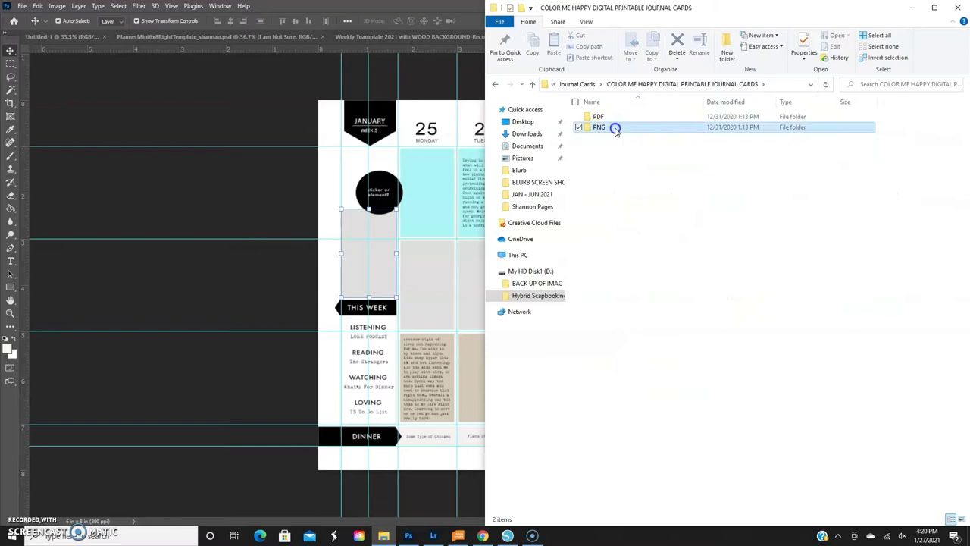
{"action": "double_click", "coordinate": [613, 126]}
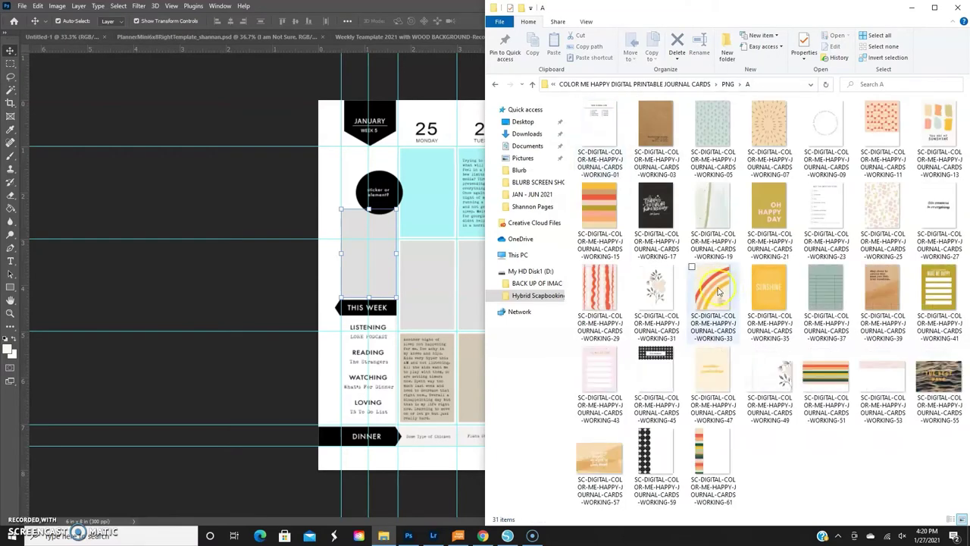
{"action": "left_click", "coordinate": [716, 288]}
Step: Place the rainbow OH HAPPY DAY! card, scaled and clipped into the left-column box
{"action": "mouse_move", "coordinate": [717, 288]}
{"action": "left_mouse_down"}
{"action": "mouse_move", "coordinate": [466, 282]}
{"action": "mouse_move", "coordinate": [368, 255]}
{"action": "left_mouse_up"}
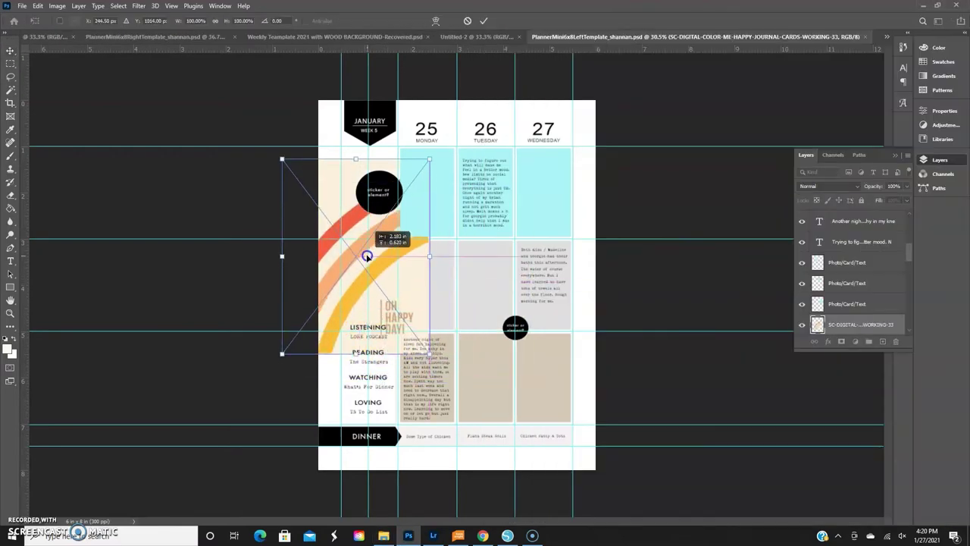
{"action": "left_click_drag", "start_coordinate": [286, 153], "coordinate": [389, 302]}
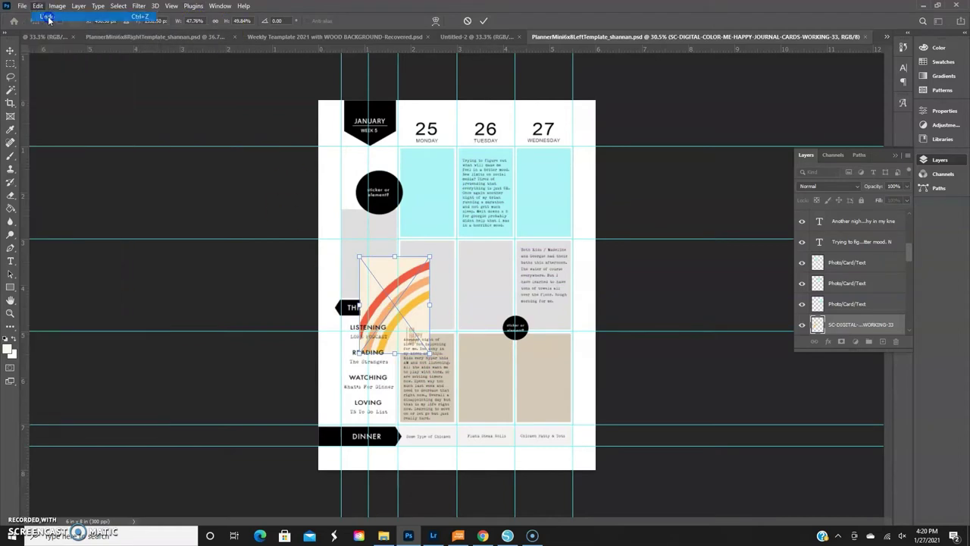
{"action": "key", "text": "ctrl+z"}
{"action": "mouse_move", "coordinate": [365, 226]}
{"action": "left_mouse_down"}
{"action": "mouse_move", "coordinate": [409, 272]}
{"action": "mouse_move", "coordinate": [410, 304]}
{"action": "left_mouse_up"}
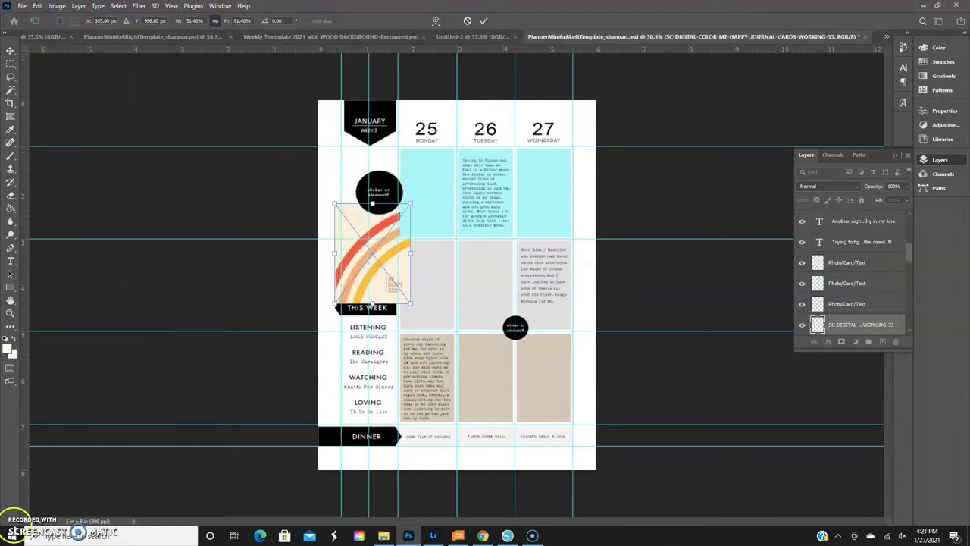
{"action": "scroll", "coordinate": [850, 313], "scroll_direction": "down", "scroll_amount": 2}
{"action": "left_click_drag", "start_coordinate": [837, 305], "coordinate": [832, 286]}
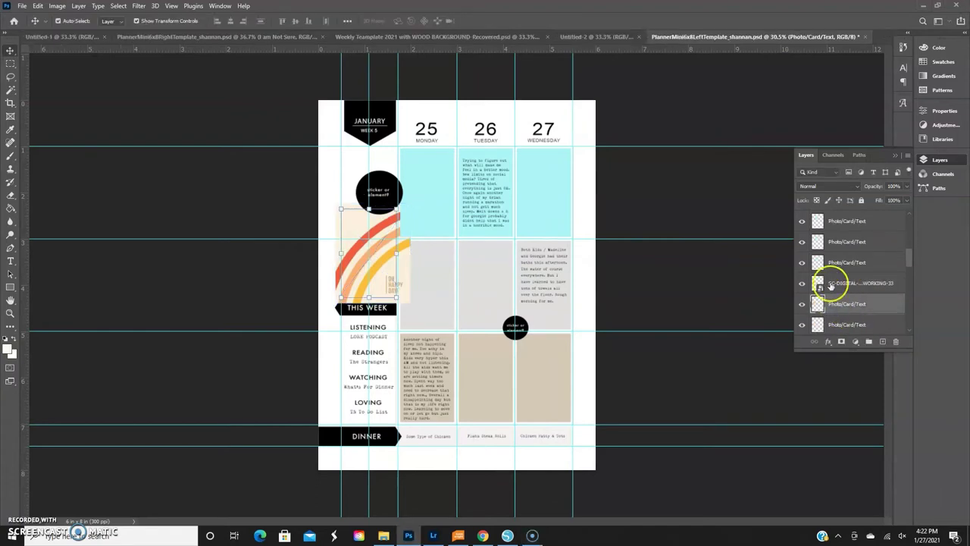
{"action": "left_click", "coordinate": [838, 296], "text": "alt"}
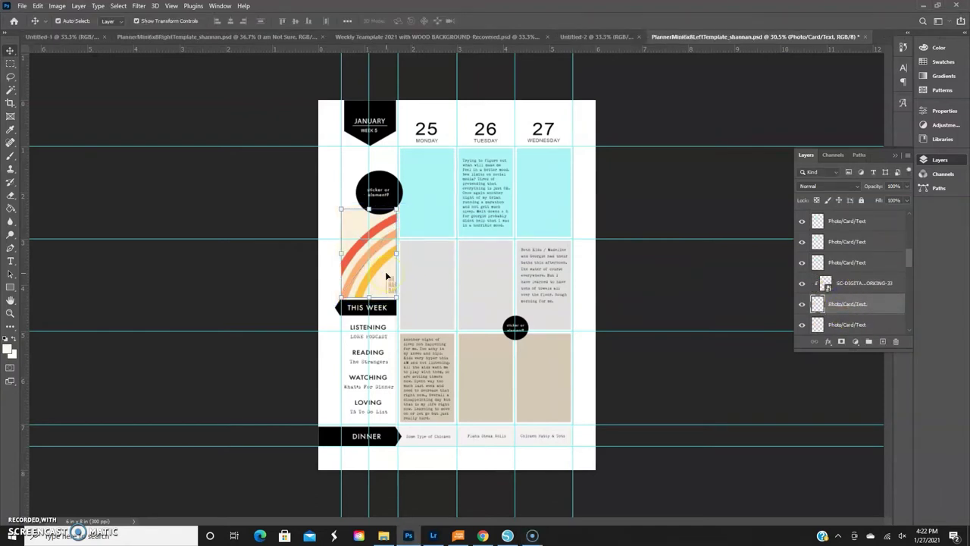
{"action": "left_click_drag", "start_coordinate": [385, 271], "coordinate": [376, 266]}
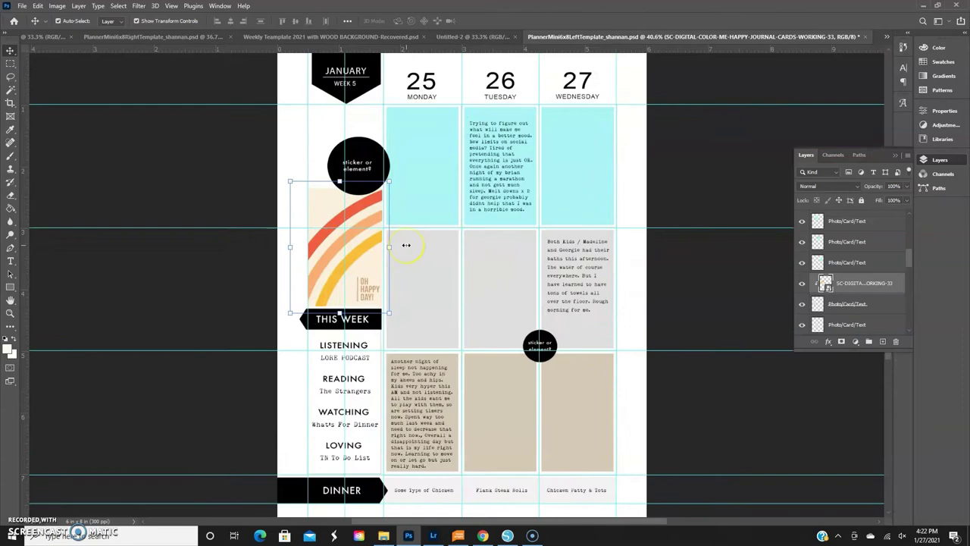
{"action": "scroll", "coordinate": [442, 276], "scroll_direction": "up", "scroll_amount": 3}
{"action": "left_click", "coordinate": [446, 309]}
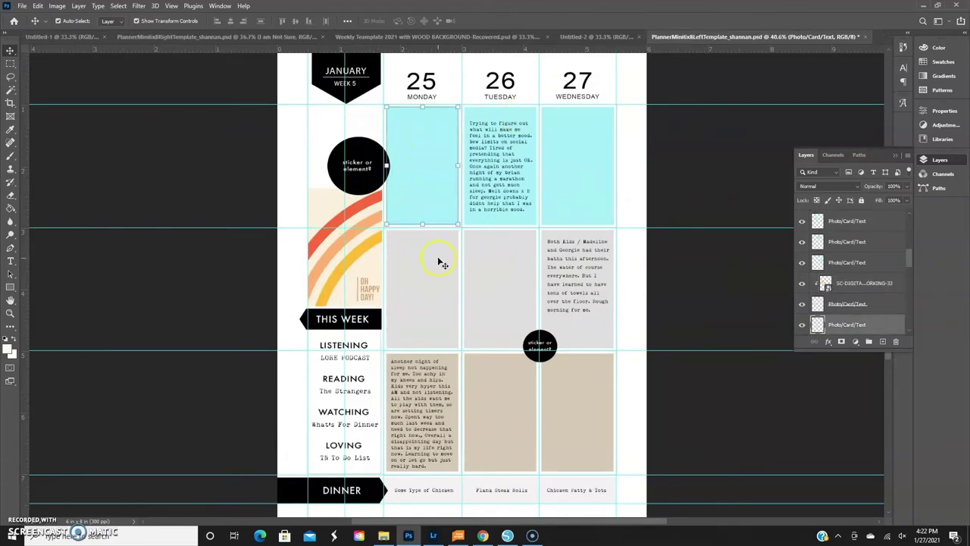
Step: Place a floral journal card into Monday's middle box
{"action": "left_click", "coordinate": [381, 536]}
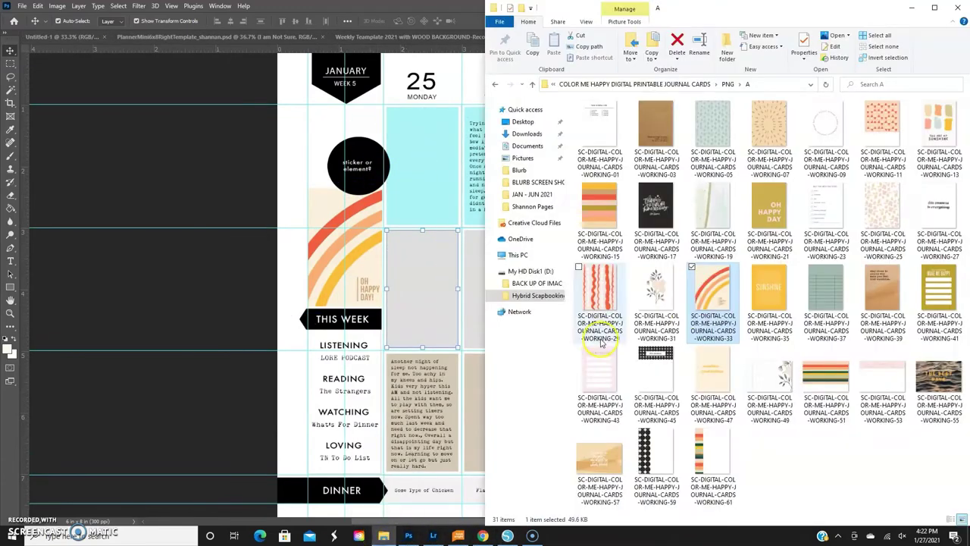
{"action": "left_click_drag", "start_coordinate": [656, 287], "coordinate": [421, 288]}
{"action": "left_click", "coordinate": [853, 304]}
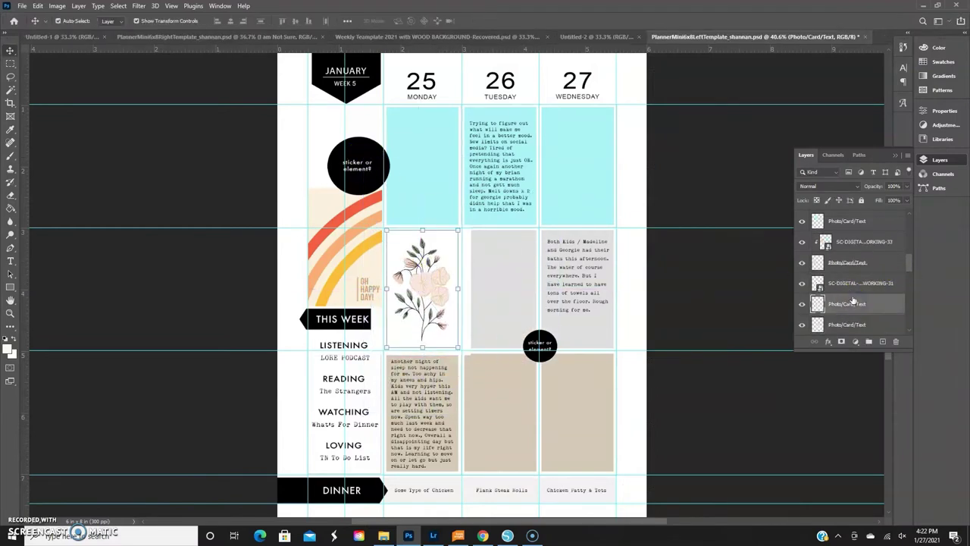
{"action": "left_click", "coordinate": [394, 393]}
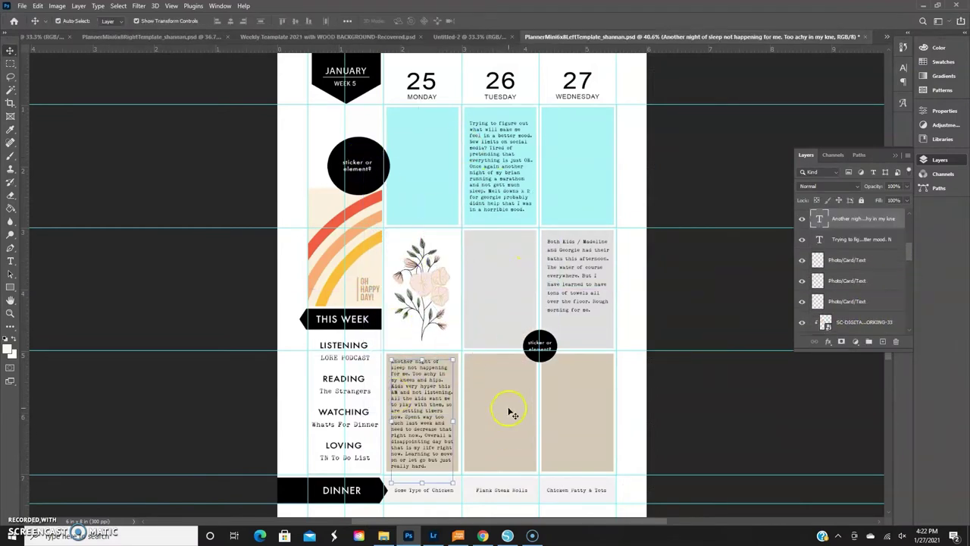
Step: Place WORKING-05, scale it into Tuesday's bottom cell and clip it to the card shape
{"action": "left_click", "coordinate": [384, 504]}
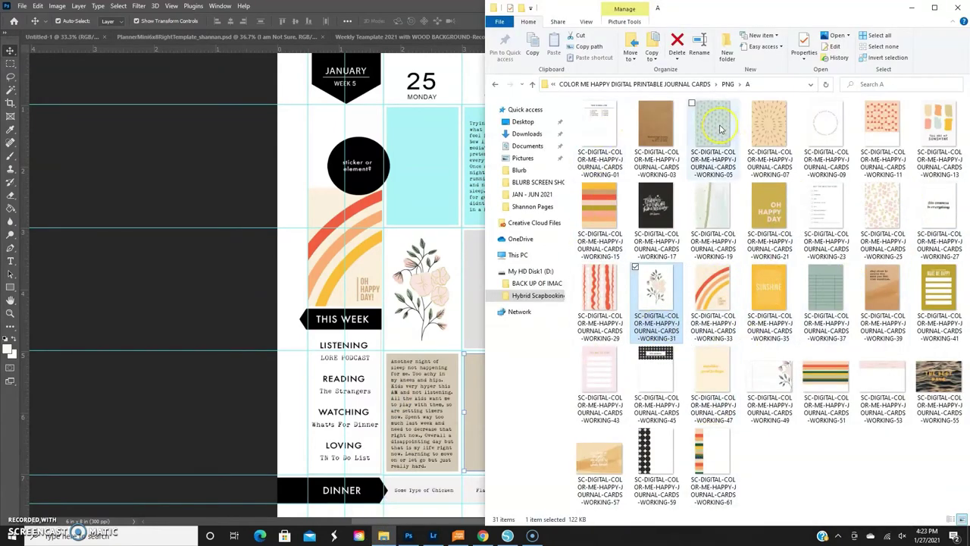
{"action": "left_click_drag", "start_coordinate": [720, 129], "coordinate": [475, 391]}
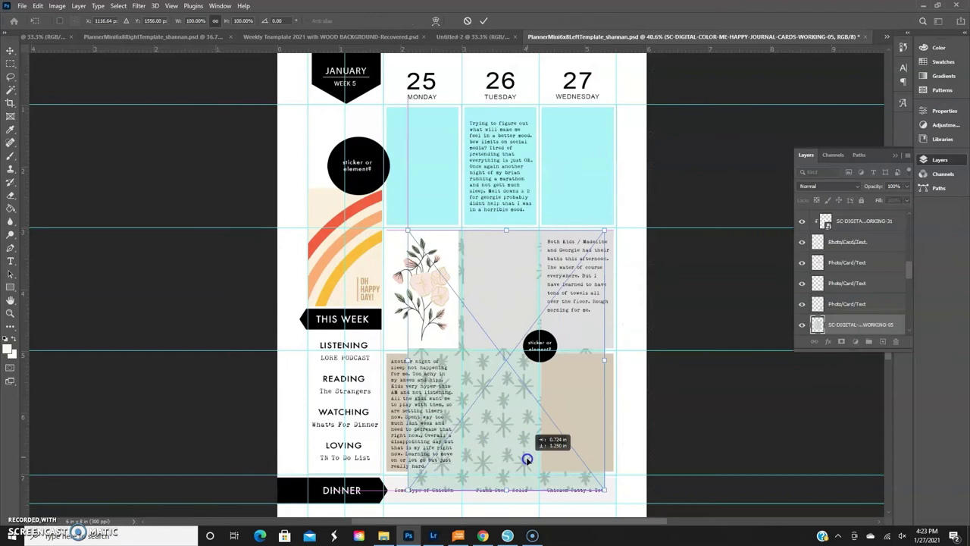
{"action": "mouse_move", "coordinate": [527, 459]}
{"action": "left_mouse_down"}
{"action": "mouse_move", "coordinate": [468, 404]}
{"action": "mouse_move", "coordinate": [528, 402]}
{"action": "mouse_move", "coordinate": [467, 400]}
{"action": "left_mouse_up"}
{"action": "key", "text": "Return"}
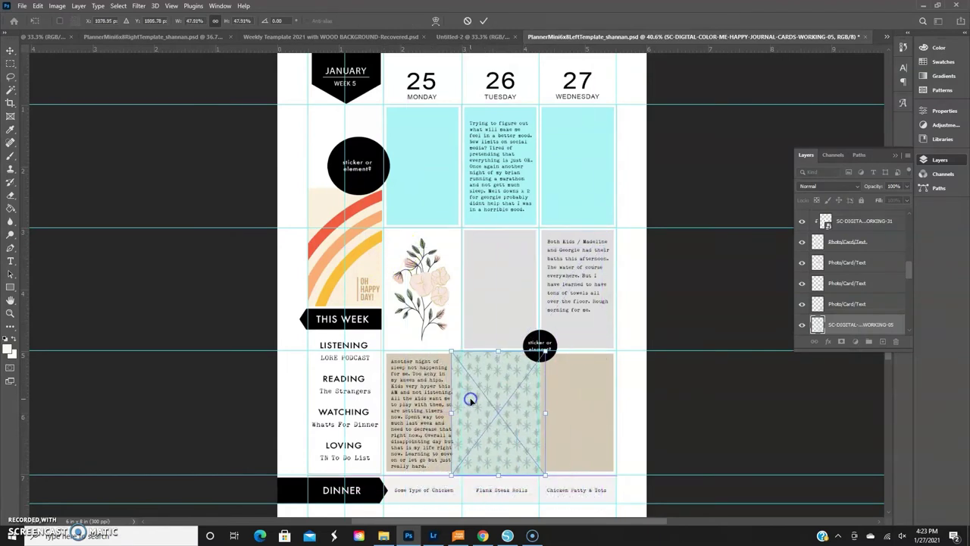
{"action": "scroll", "coordinate": [852, 304], "scroll_direction": "down", "scroll_amount": 2}
{"action": "left_click", "coordinate": [853, 304]}
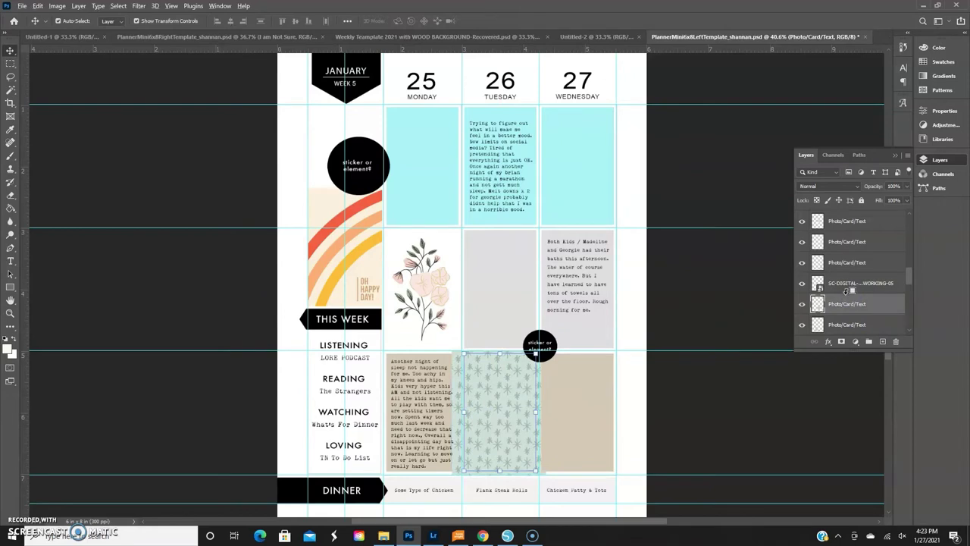
{"action": "left_click", "coordinate": [846, 291], "text": "alt"}
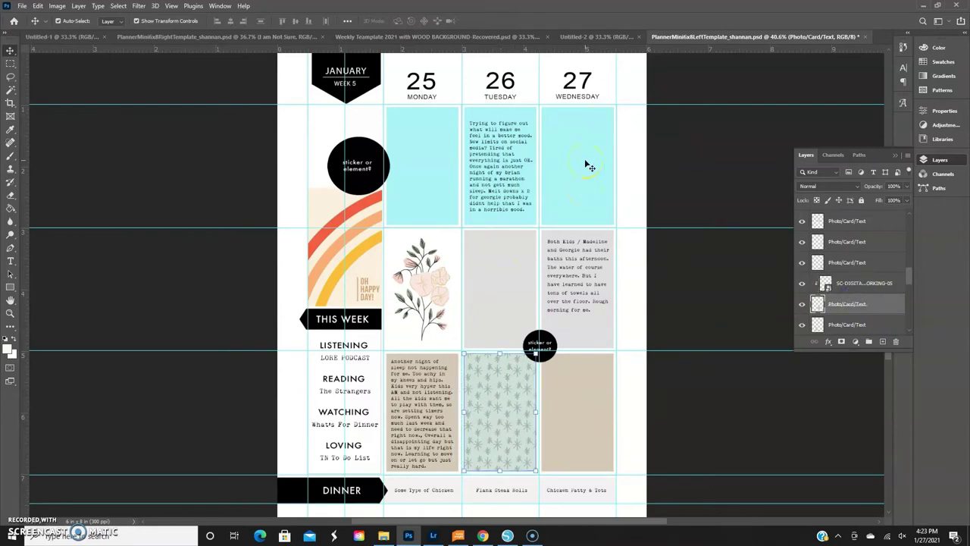
Step: Place the WORKING-29 wavy-stripe card and scale it to fill Wednesday's top cell
{"action": "left_click", "coordinate": [384, 536]}
{"action": "left_click", "coordinate": [599, 288]}
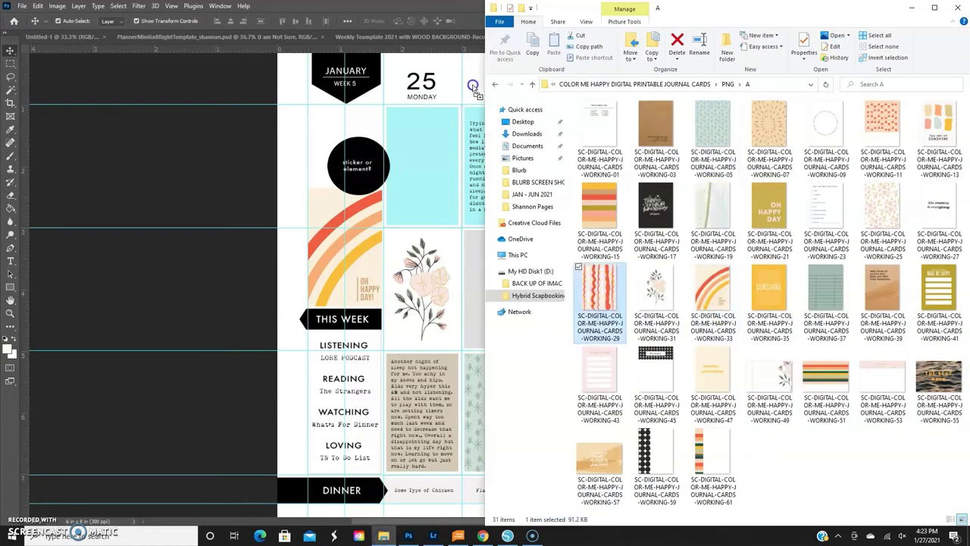
{"action": "left_click_drag", "start_coordinate": [473, 87], "coordinate": [411, 336]}
{"action": "mouse_move", "coordinate": [335, 206]}
{"action": "left_mouse_down"}
{"action": "mouse_move", "coordinate": [447, 307]}
{"action": "mouse_move", "coordinate": [535, 169]}
{"action": "left_mouse_up"}
{"action": "left_click_drag", "start_coordinate": [565, 236], "coordinate": [574, 247]}
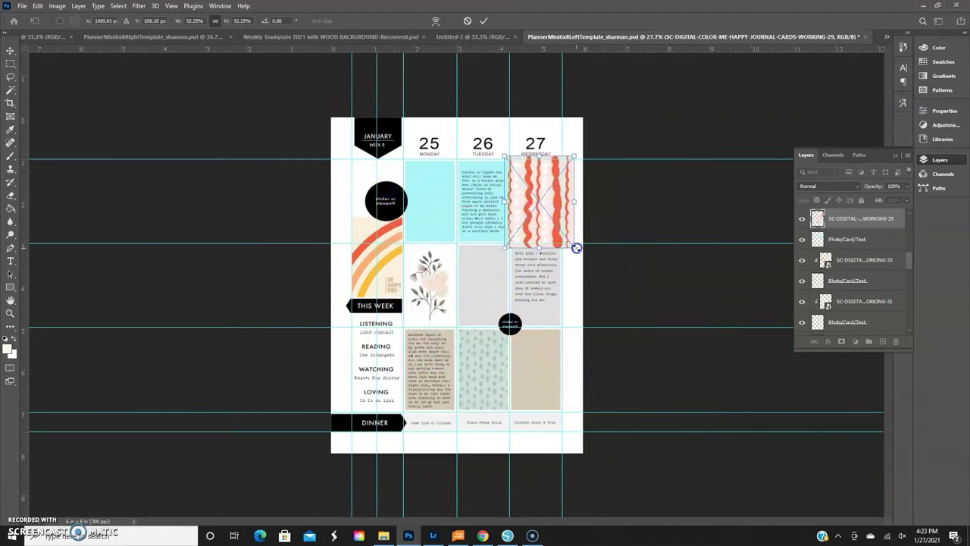
{"action": "left_click", "coordinate": [534, 537]}
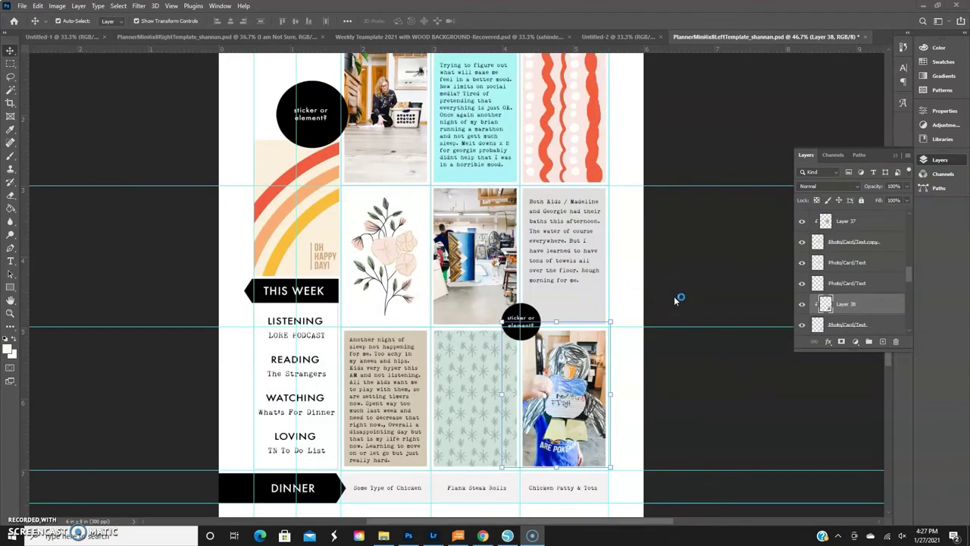
{"action": "scroll", "coordinate": [674, 296], "scroll_direction": "down", "scroll_amount": 3}
{"action": "scroll", "coordinate": [674, 296], "scroll_direction": "up", "scroll_amount": 2}
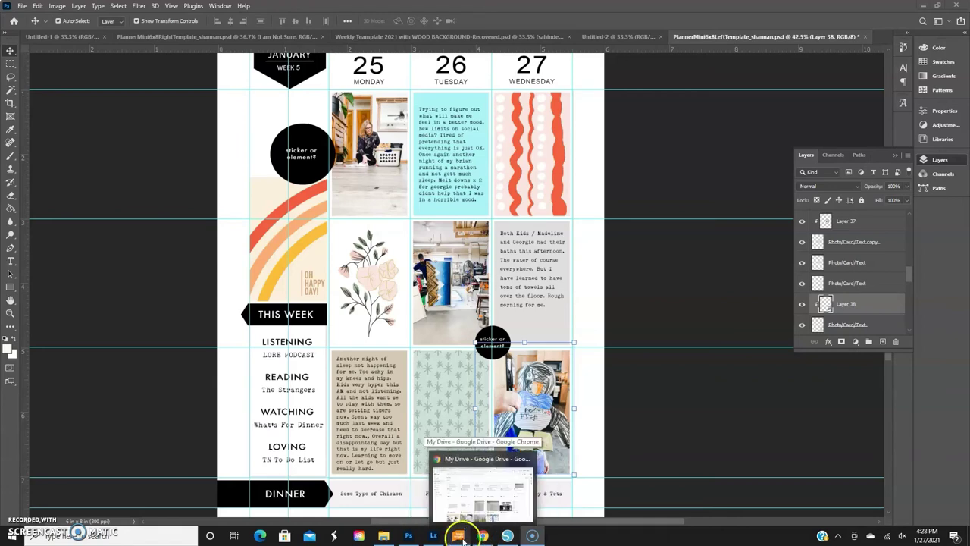
Step: Place Q-12 from Everday Explorers > Quoted on the Monday photo and raise its layer
{"action": "left_click", "coordinate": [459, 537]}
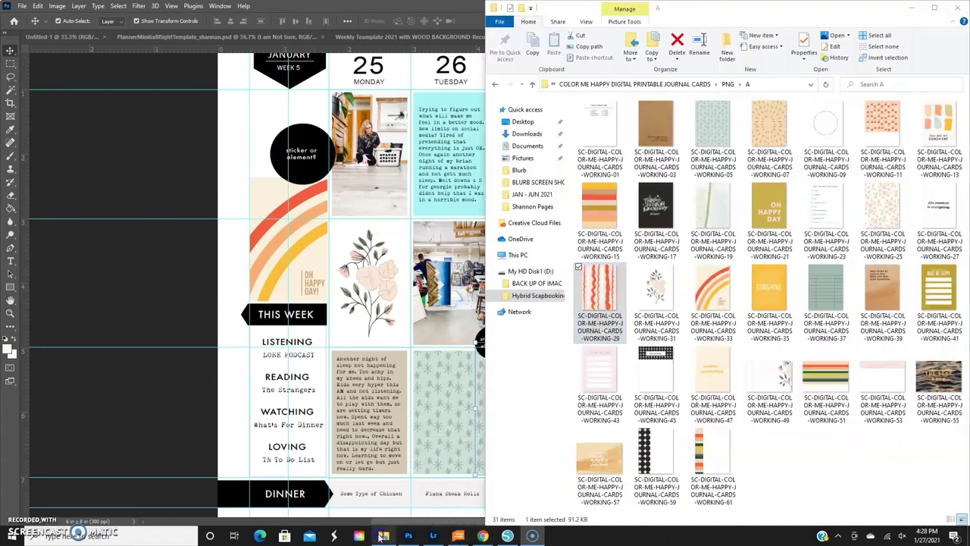
{"action": "left_click", "coordinate": [539, 295]}
{"action": "double_click", "coordinate": [622, 158]}
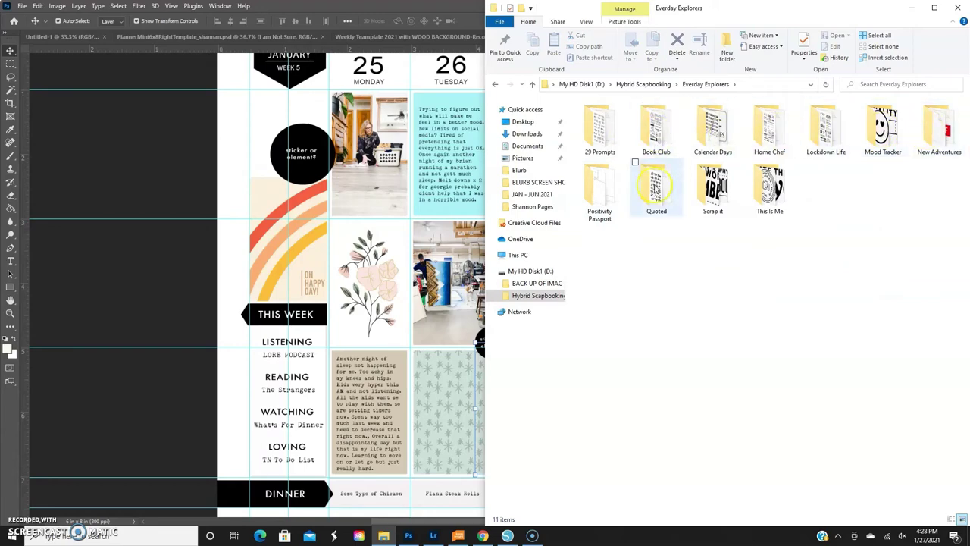
{"action": "double_click", "coordinate": [656, 189]}
{"action": "double_click", "coordinate": [611, 179]}
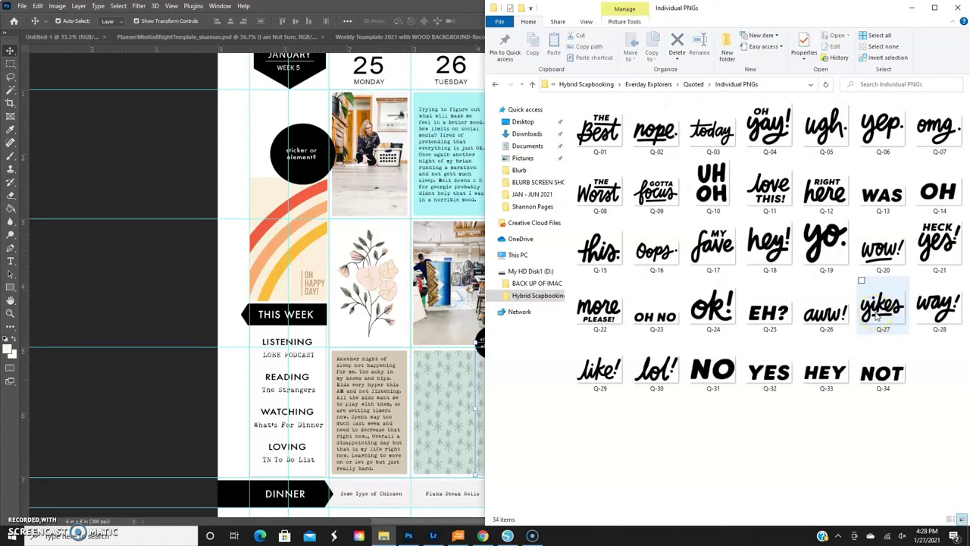
{"action": "left_click_drag", "start_coordinate": [826, 193], "coordinate": [436, 314]}
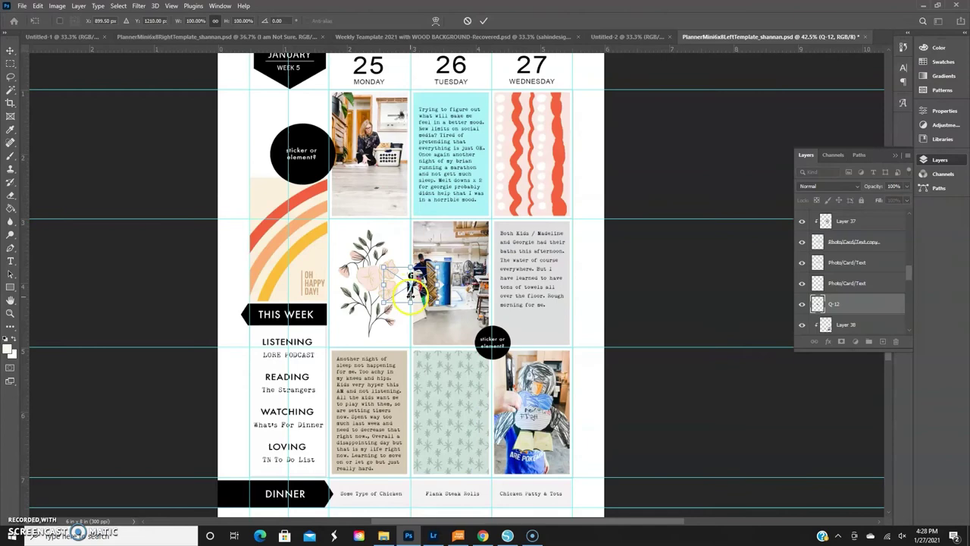
{"action": "left_click_drag", "start_coordinate": [410, 275], "coordinate": [379, 184]}
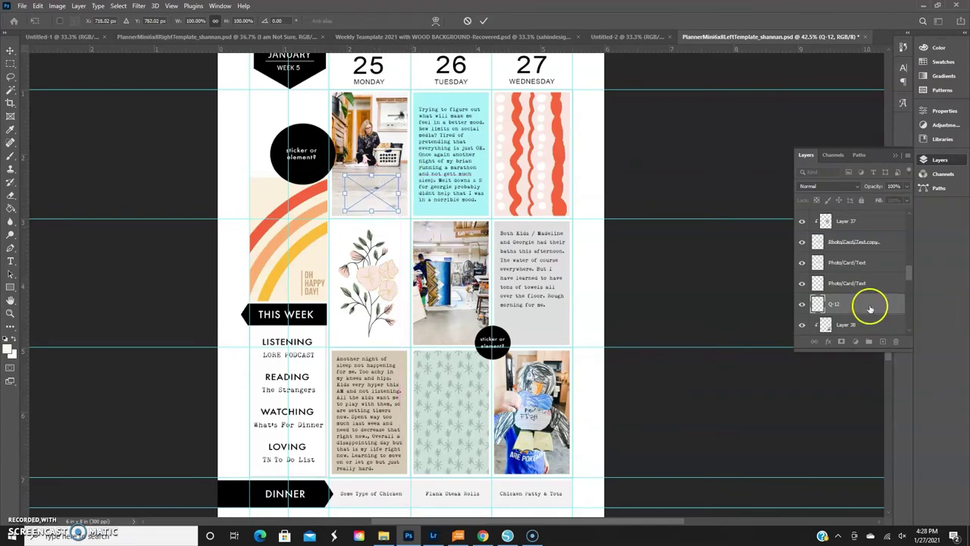
{"action": "mouse_move", "coordinate": [861, 304]}
{"action": "left_mouse_down"}
{"action": "mouse_move", "coordinate": [853, 215]}
{"action": "mouse_move", "coordinate": [855, 307]}
{"action": "left_mouse_up"}
Step: Delete the Sticker Placement circle and place 'The Best' sticker on Tuesday's bottom pattern card
{"action": "left_click", "coordinate": [802, 218]}
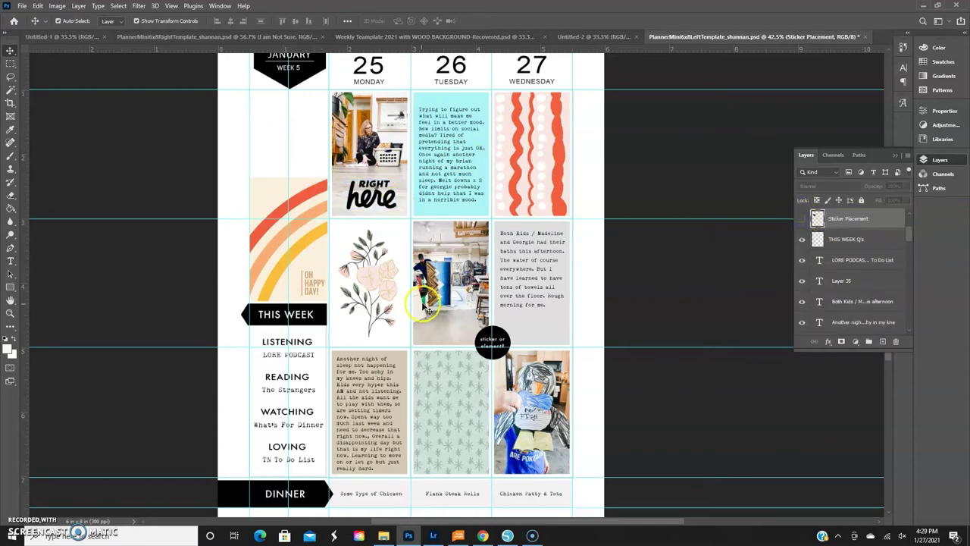
{"action": "left_click_drag", "start_coordinate": [860, 221], "coordinate": [860, 239]}
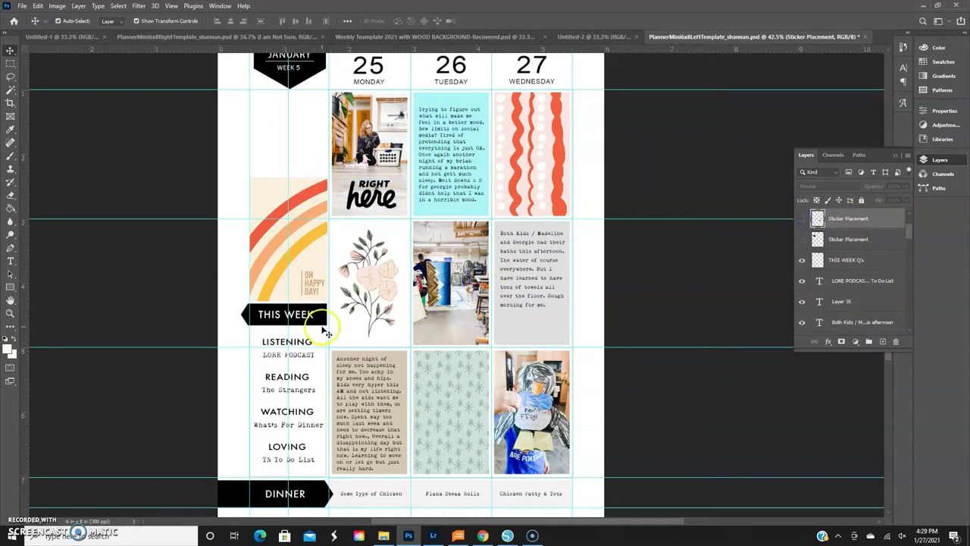
{"action": "left_click", "coordinate": [439, 341]}
{"action": "left_click", "coordinate": [382, 536]}
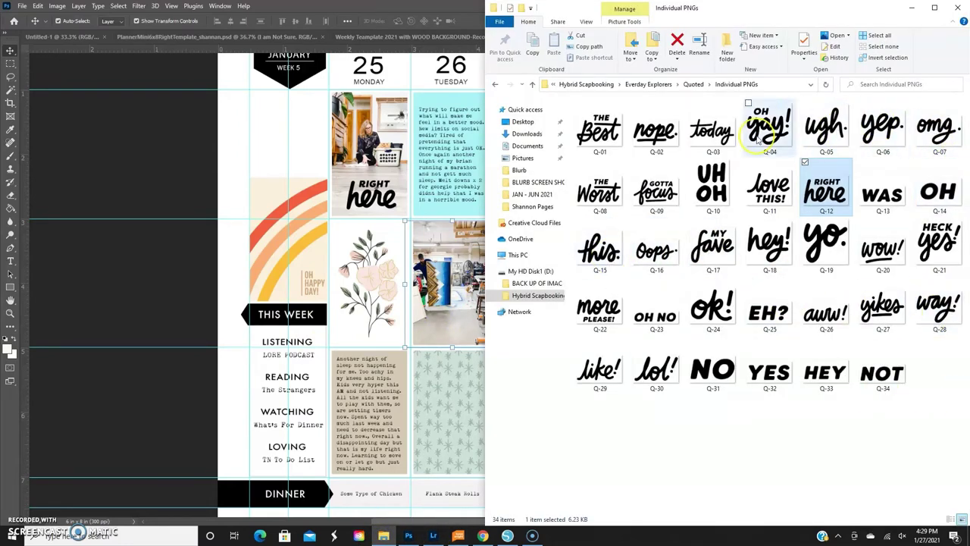
{"action": "mouse_move", "coordinate": [599, 131]}
{"action": "left_mouse_down"}
{"action": "mouse_move", "coordinate": [451, 410]}
{"action": "mouse_move", "coordinate": [482, 400]}
{"action": "left_mouse_up"}
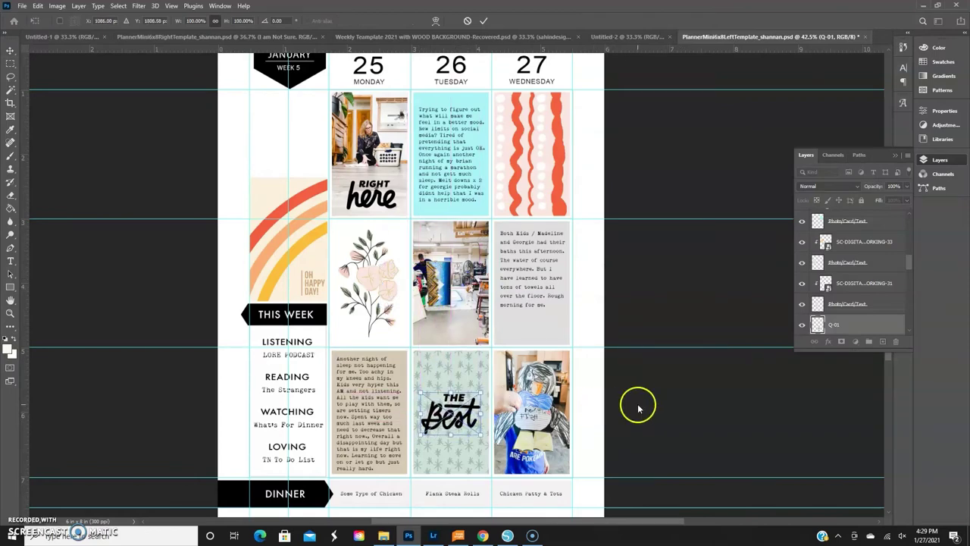
{"action": "key", "text": "Return"}
Step: Place the Q-09 'gotta focus' sticker on Wednesday's orange stripe card
{"action": "left_click", "coordinate": [532, 155]}
{"action": "left_click", "coordinate": [384, 536]}
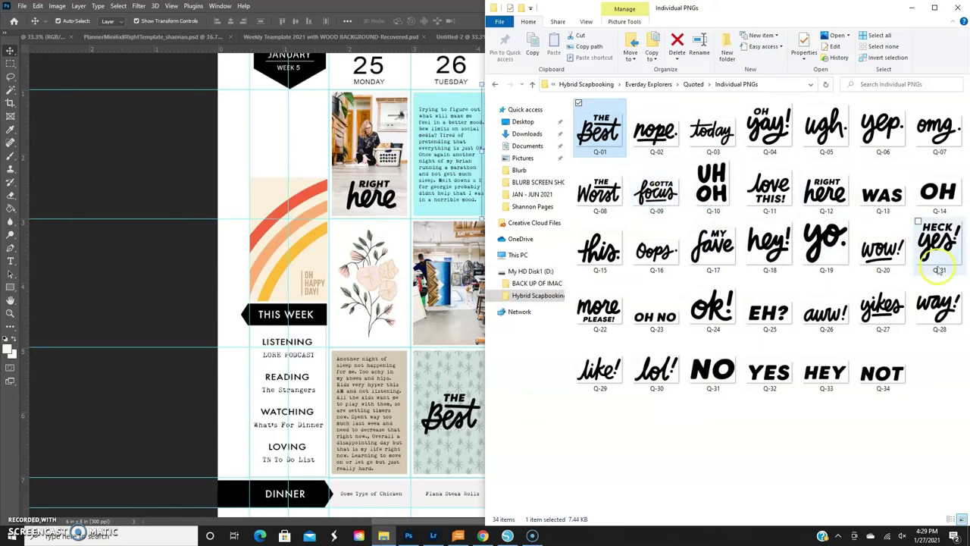
{"action": "left_click", "coordinate": [640, 201]}
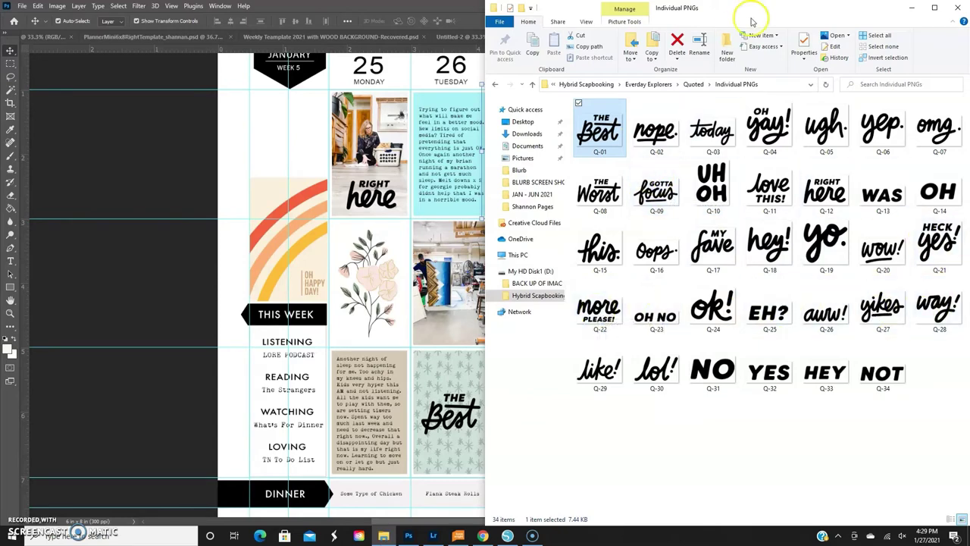
{"action": "mouse_move", "coordinate": [641, 201]}
{"action": "left_mouse_down"}
{"action": "mouse_move", "coordinate": [412, 288]}
{"action": "mouse_move", "coordinate": [561, 127]}
{"action": "mouse_move", "coordinate": [549, 152]}
{"action": "mouse_move", "coordinate": [546, 140]}
{"action": "left_mouse_up"}
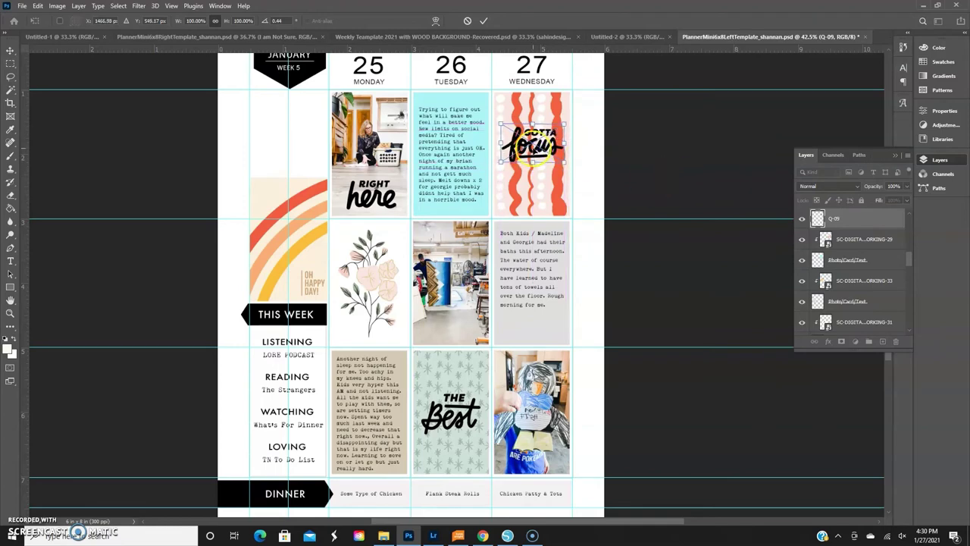
{"action": "key", "text": "Return"}
{"action": "left_click", "coordinate": [426, 132]}
{"action": "left_click", "coordinate": [384, 409]}
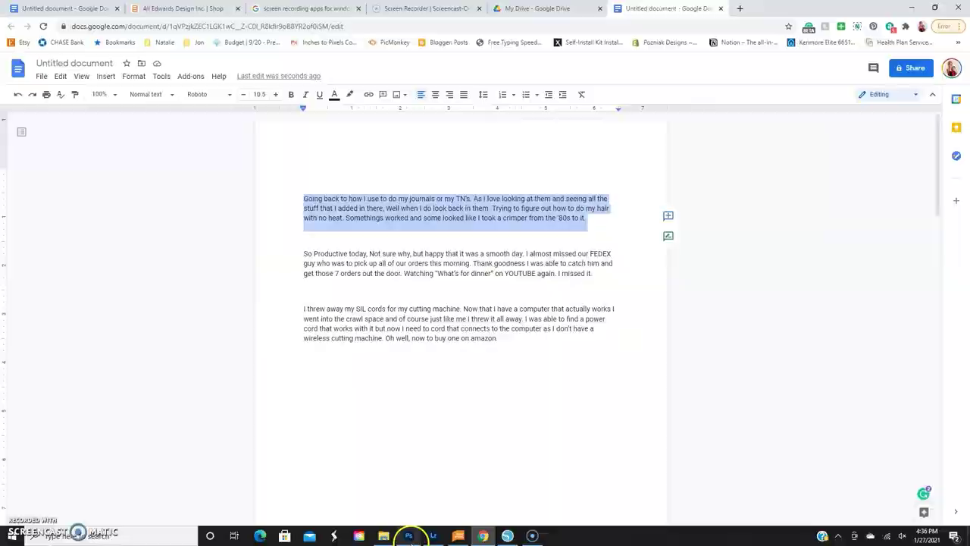
Step: Replace Monday's bottom journal text with the pasted 'Going back to…' entry and nudge it lower
{"action": "left_click", "coordinate": [409, 536]}
{"action": "left_click", "coordinate": [354, 358]}
{"action": "key", "text": "ctrl+a"}
{"action": "key", "text": "BackSpace"}
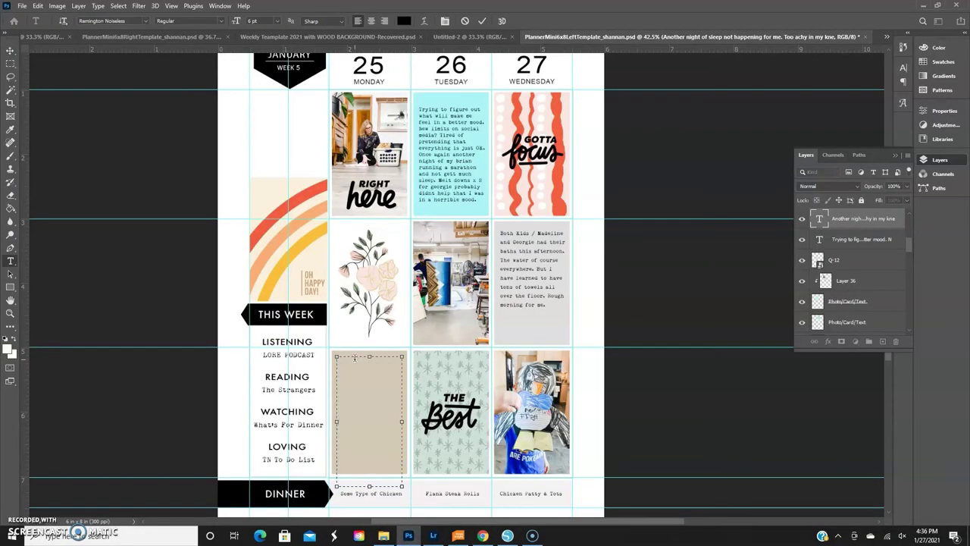
{"action": "right_click", "coordinate": [354, 357]}
{"action": "left_click", "coordinate": [356, 210]}
{"action": "key", "text": "ctrl+Return"}
{"action": "key", "text": "v"}
{"action": "left_click_drag", "start_coordinate": [371, 377], "coordinate": [371, 387]}
{"action": "left_click", "coordinate": [372, 362]}
{"action": "key", "text": "ctrl+t"}
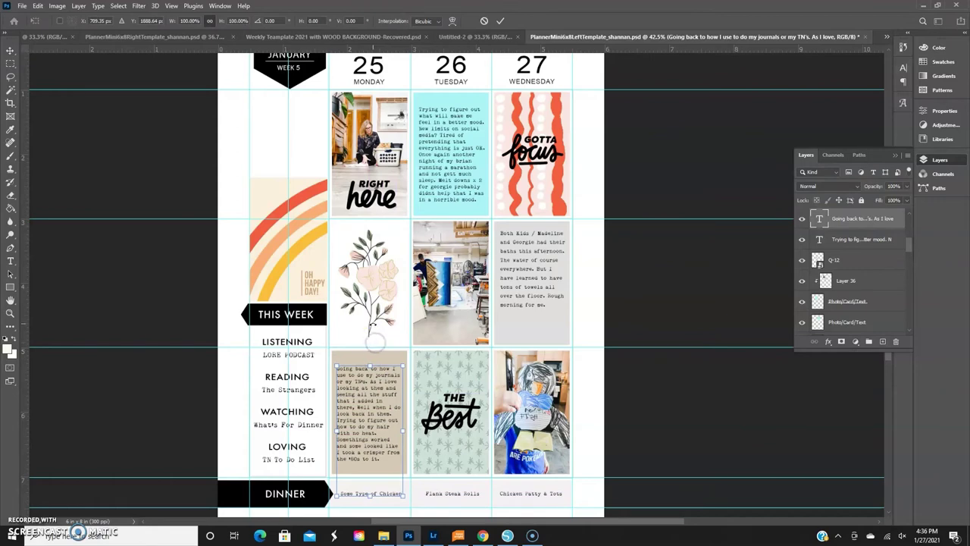
{"action": "left_click", "coordinate": [10, 52]}
{"action": "scroll", "coordinate": [855, 294], "scroll_direction": "down", "scroll_amount": 3}
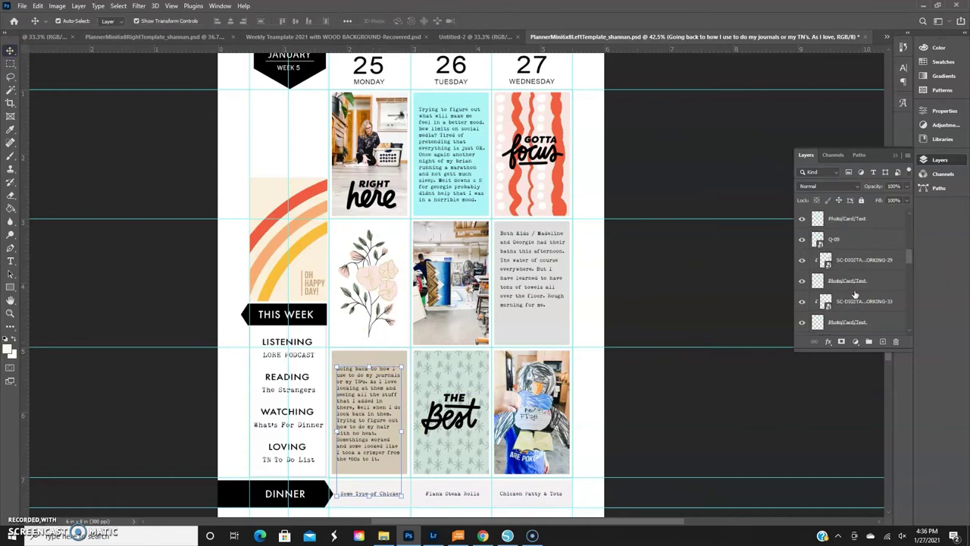
{"action": "scroll", "coordinate": [855, 294], "scroll_direction": "down", "scroll_amount": 3}
{"action": "scroll", "coordinate": [855, 294], "scroll_direction": "up", "scroll_amount": 1}
{"action": "left_click_drag", "start_coordinate": [818, 300], "coordinate": [557, 298]}
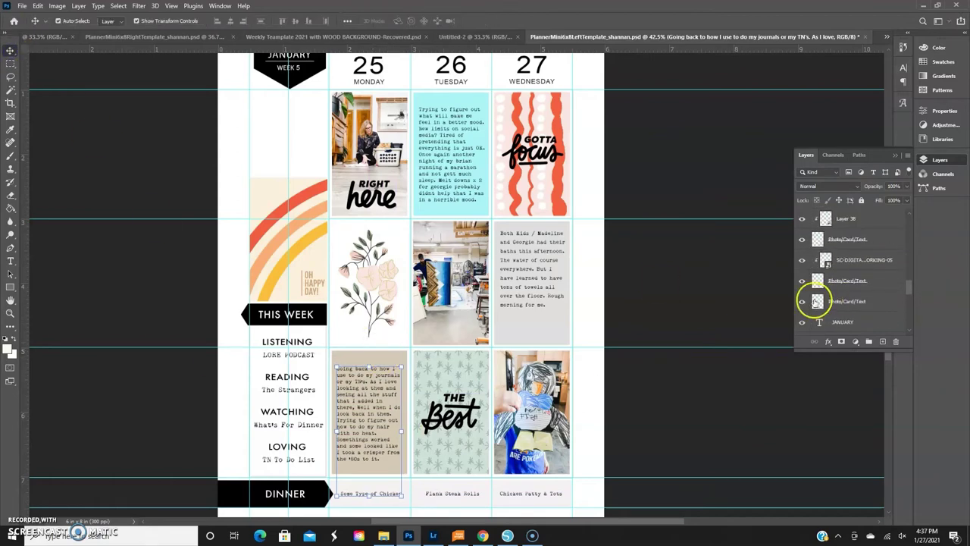
Step: Copy the second Google Docs paragraph into Tuesday's top text card and transform it to fit
{"action": "left_click", "coordinate": [485, 536]}
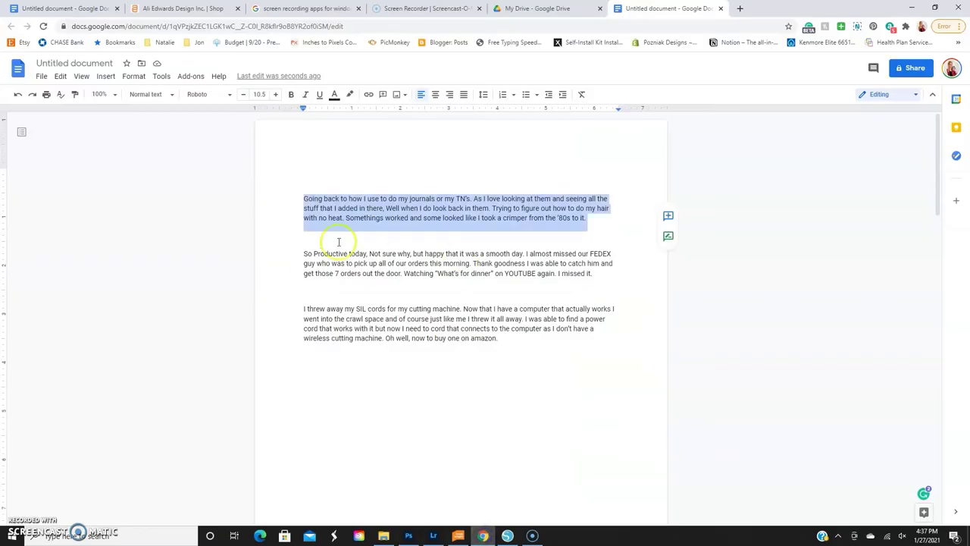
{"action": "left_click_drag", "start_coordinate": [304, 253], "coordinate": [595, 273]}
{"action": "left_click", "coordinate": [408, 535]}
{"action": "left_click", "coordinate": [444, 114]}
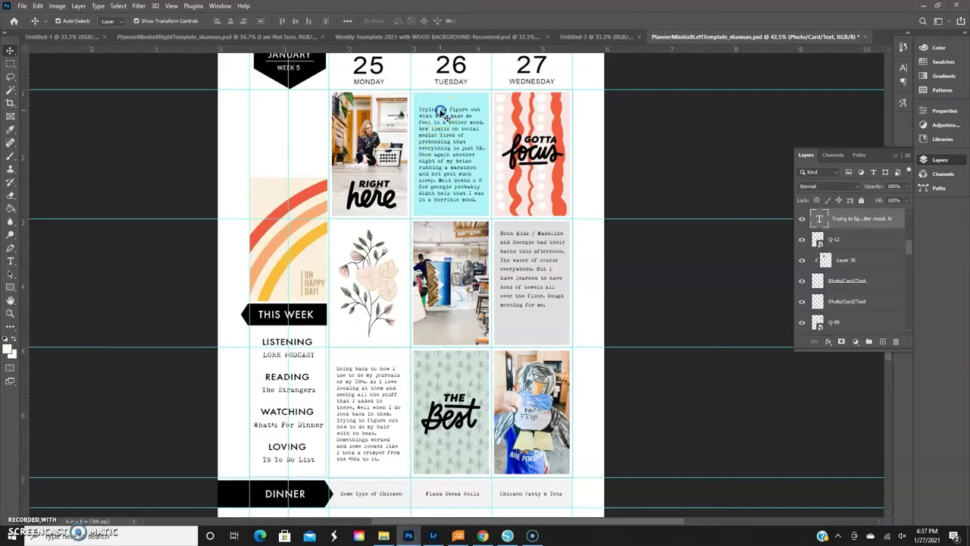
{"action": "key", "text": "ctrl+v"}
{"action": "key", "text": "ctrl+Return"}
{"action": "key", "text": "ctrl+t"}
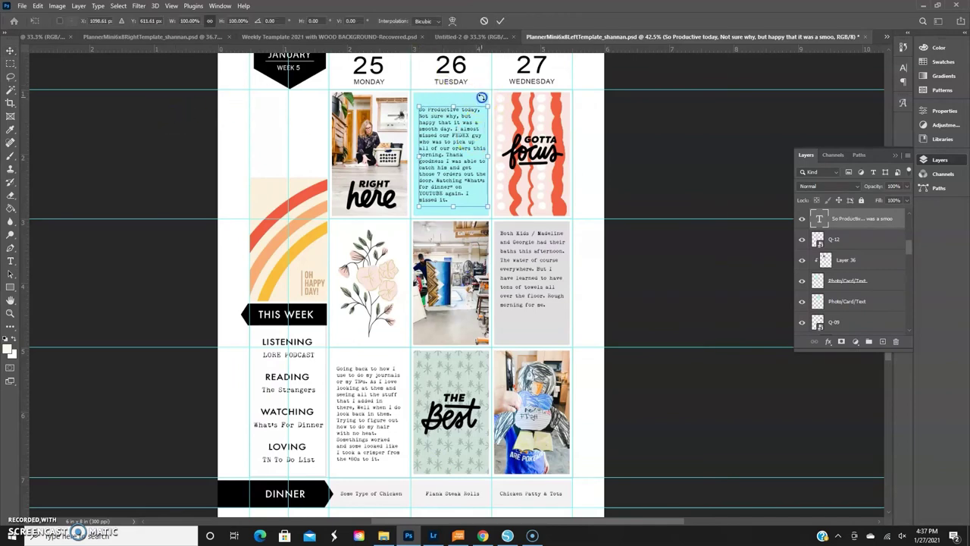
{"action": "scroll", "coordinate": [870, 270], "scroll_direction": "down", "scroll_amount": 1}
{"action": "left_click", "coordinate": [855, 259]}
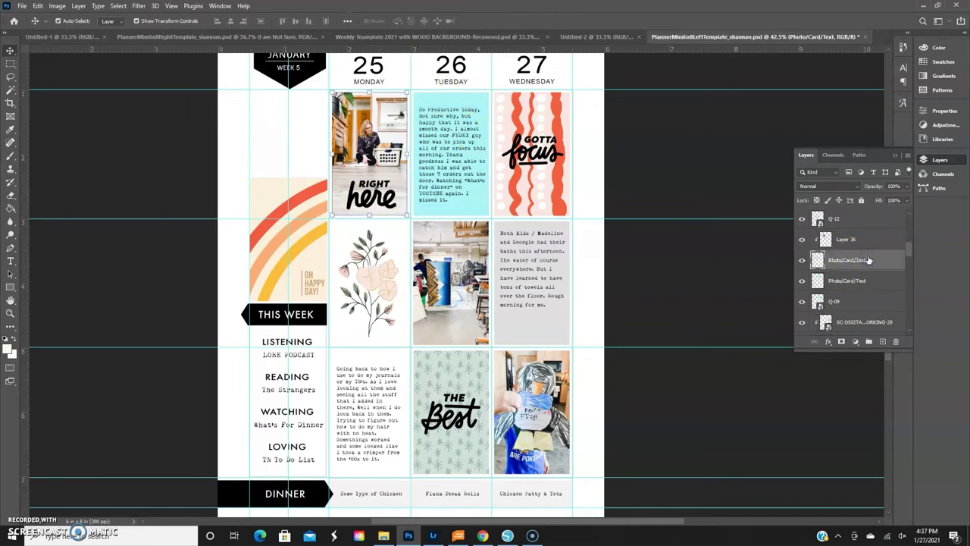
{"action": "scroll", "coordinate": [817, 303], "scroll_direction": "down", "scroll_amount": 1}
{"action": "left_click", "coordinate": [817, 325]}
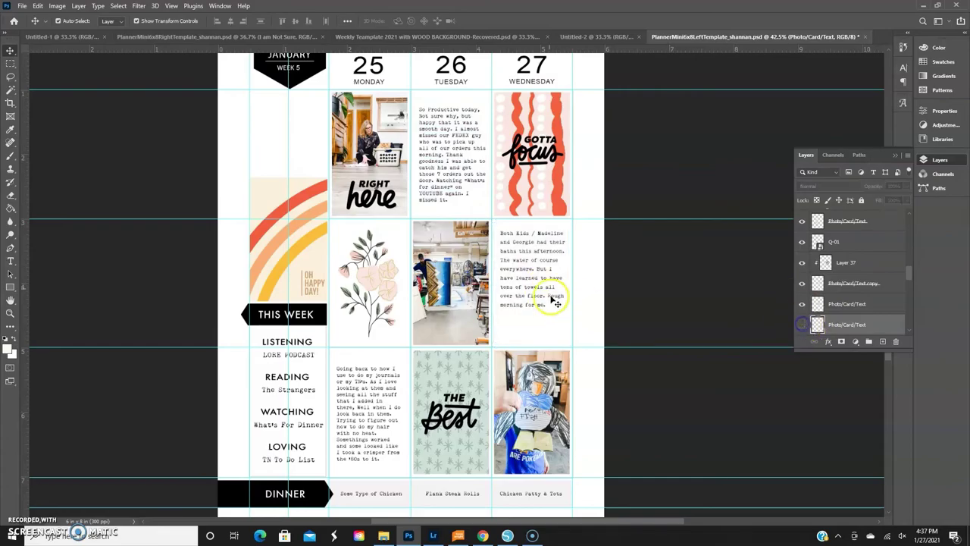
Step: Paste the third journal paragraph, 'I threw away my SIL cords', over Wednesday's text
{"action": "left_click", "coordinate": [510, 536]}
{"action": "left_click_drag", "start_coordinate": [304, 309], "coordinate": [500, 339]}
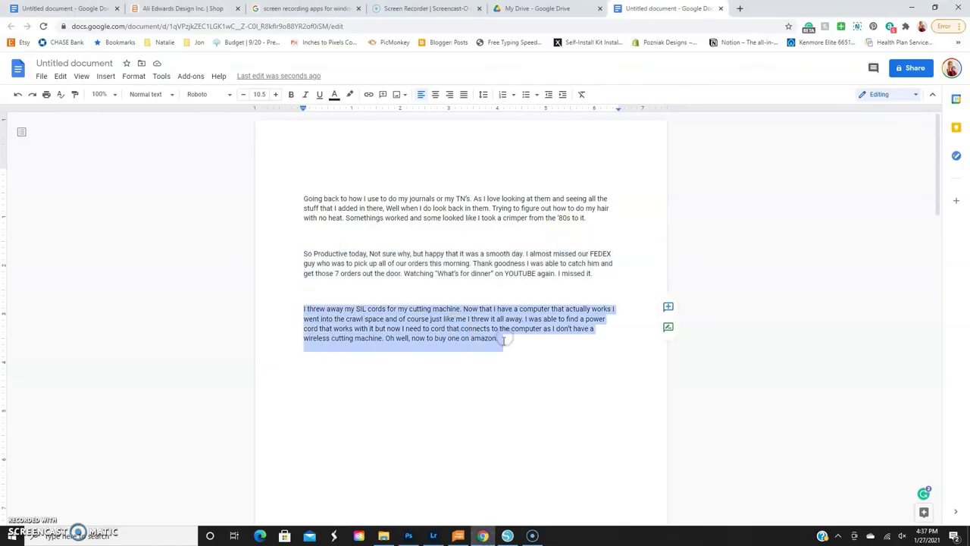
{"action": "left_click", "coordinate": [408, 536]}
{"action": "left_click", "coordinate": [509, 231]}
{"action": "key", "text": "ctrl+a"}
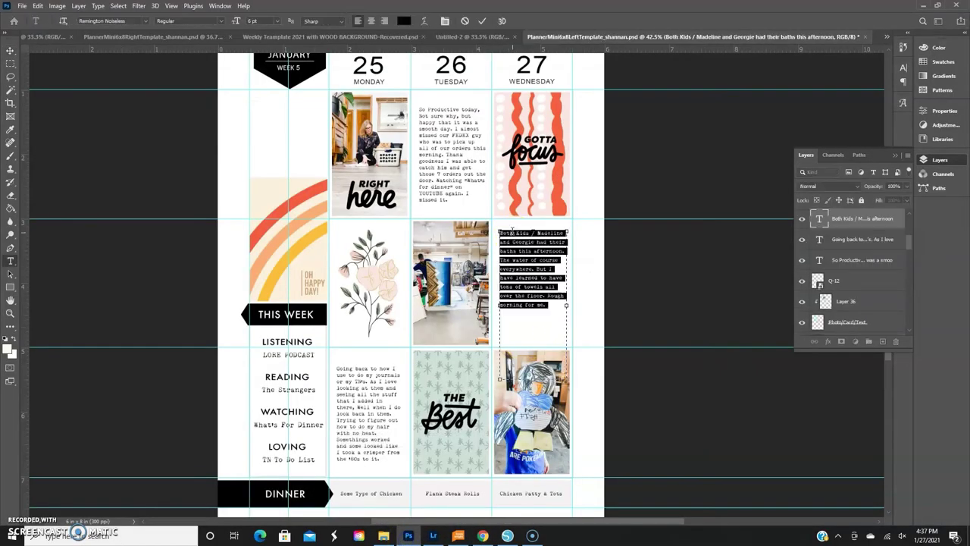
{"action": "key", "text": "ctrl+v"}
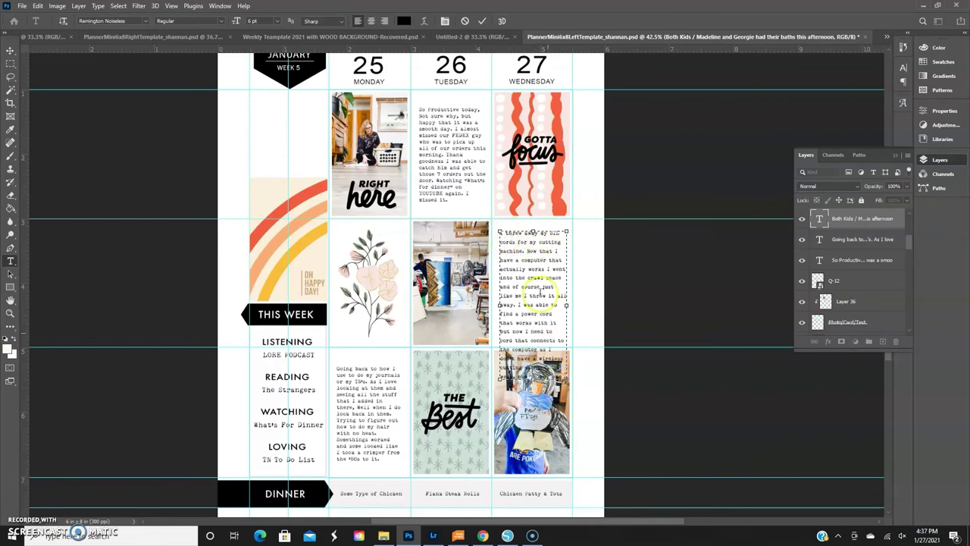
{"action": "mouse_move", "coordinate": [555, 381]}
{"action": "left_mouse_down"}
{"action": "mouse_move", "coordinate": [556, 392]}
{"action": "mouse_move", "coordinate": [489, 233]}
{"action": "left_mouse_up"}
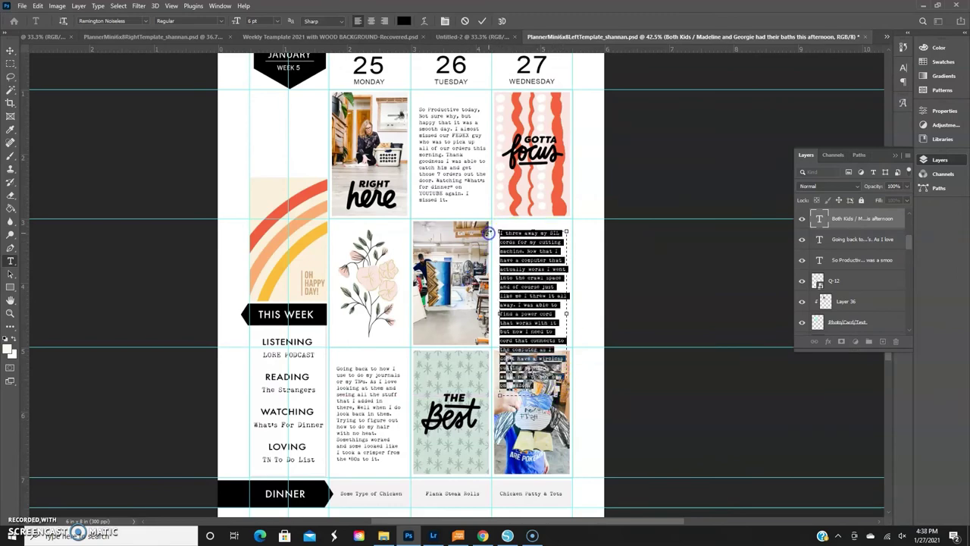
Step: Set the Wednesday text tracking to 50 and shorten its box to fit the card
{"action": "left_click", "coordinate": [903, 68]}
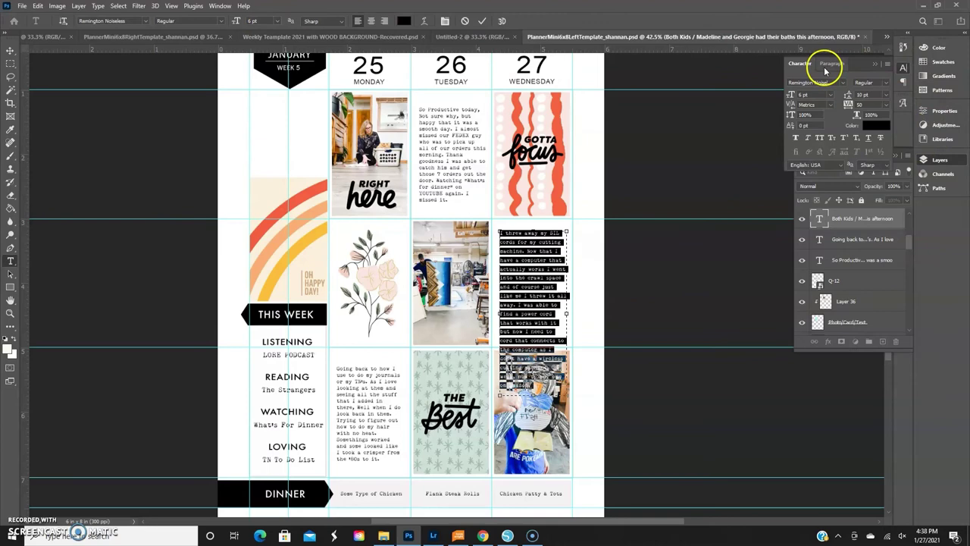
{"action": "left_click", "coordinate": [887, 105]}
{"action": "left_click", "coordinate": [871, 194]}
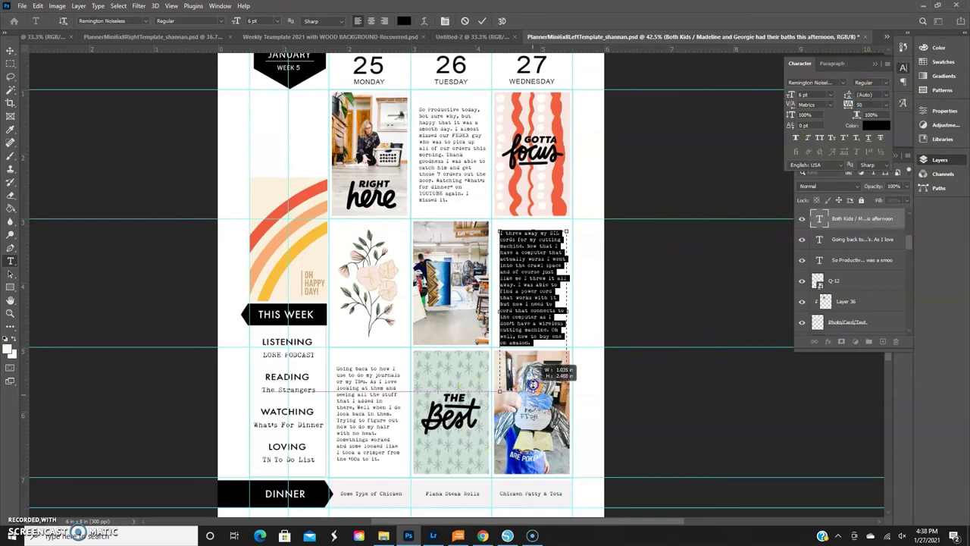
{"action": "left_click_drag", "start_coordinate": [533, 385], "coordinate": [531, 345]}
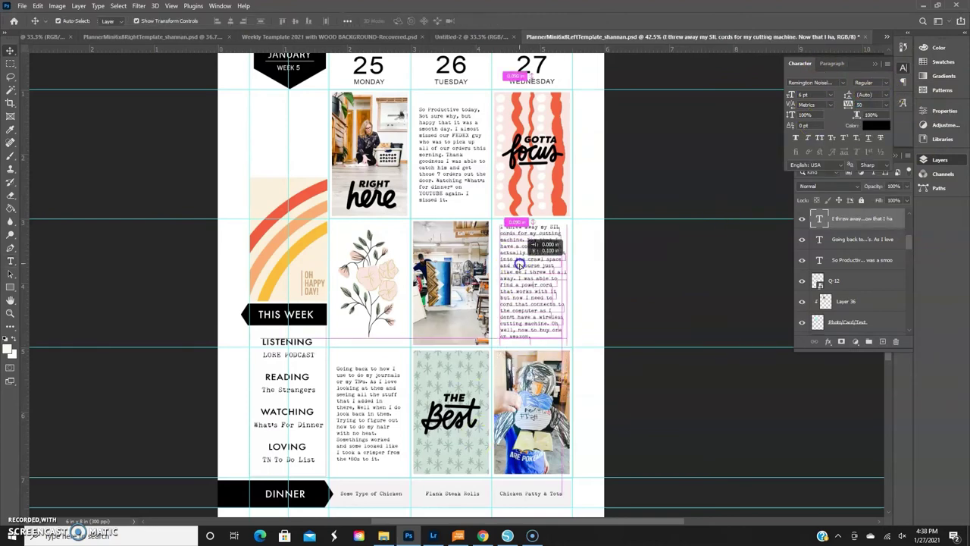
{"action": "key", "text": "ctrl+Return"}
{"action": "scroll", "coordinate": [667, 271], "scroll_direction": "down", "scroll_amount": 1}
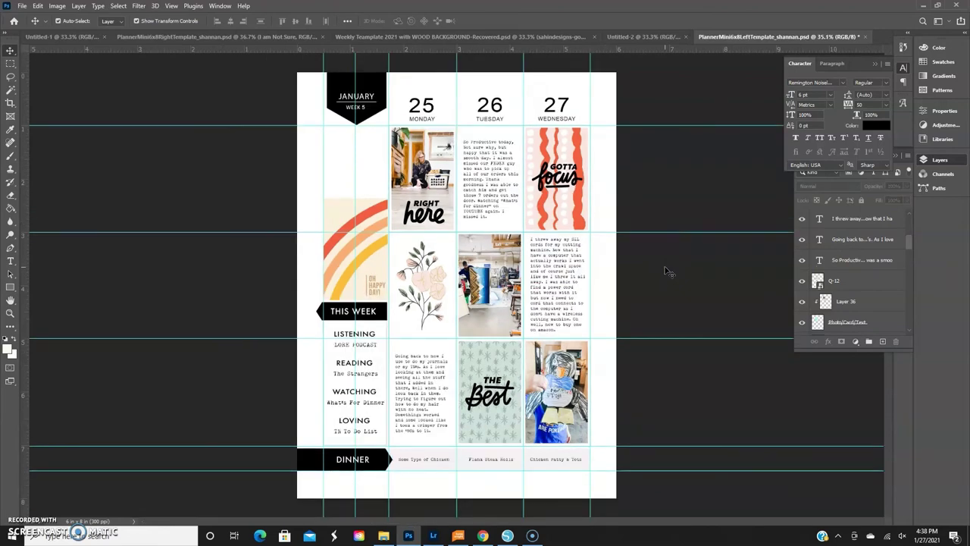
Step: Save As a JPEG in JAN - JUN 2021, reusing the Week 4 file name changed to Week 5
{"action": "left_click", "coordinate": [22, 5]}
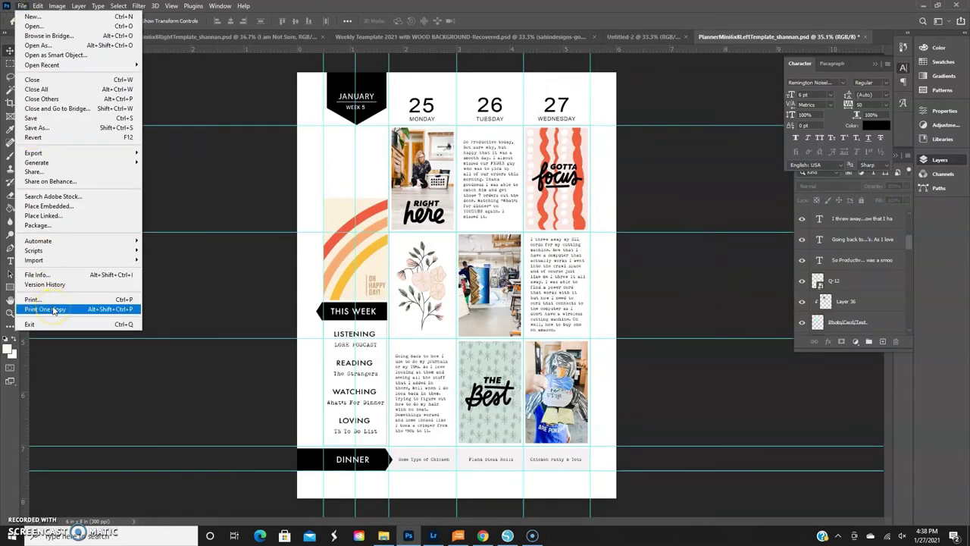
{"action": "left_click", "coordinate": [958, 22]}
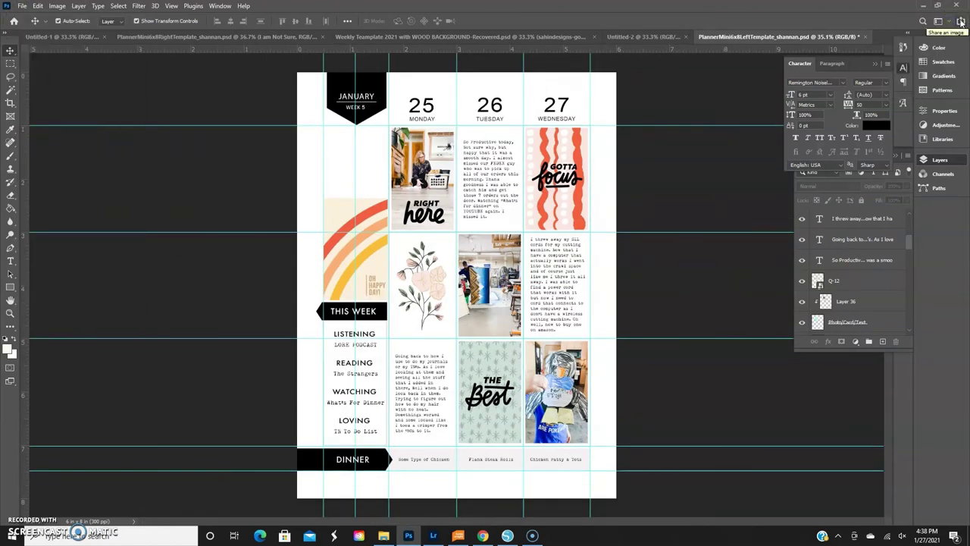
{"action": "left_click", "coordinate": [220, 6]}
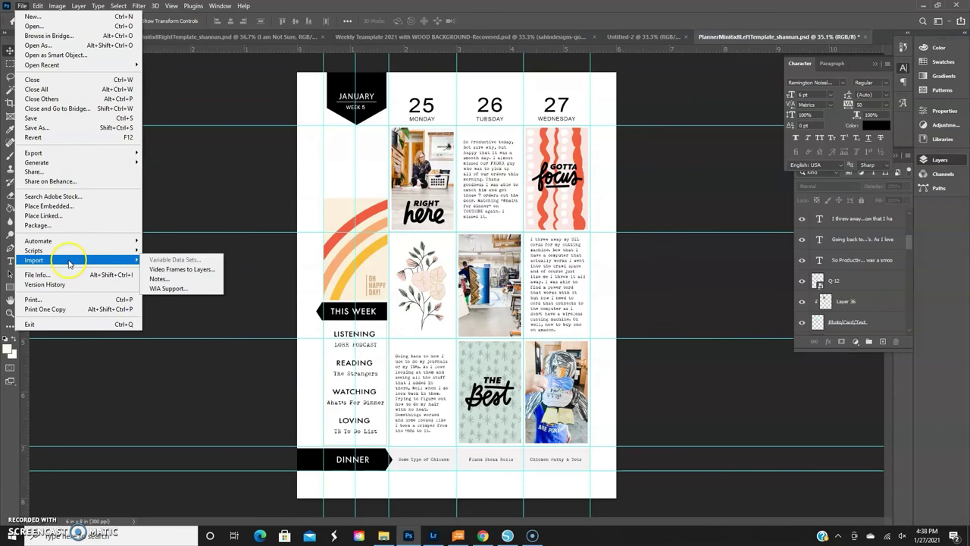
{"action": "left_click", "coordinate": [251, 80]}
{"action": "left_click", "coordinate": [22, 5]}
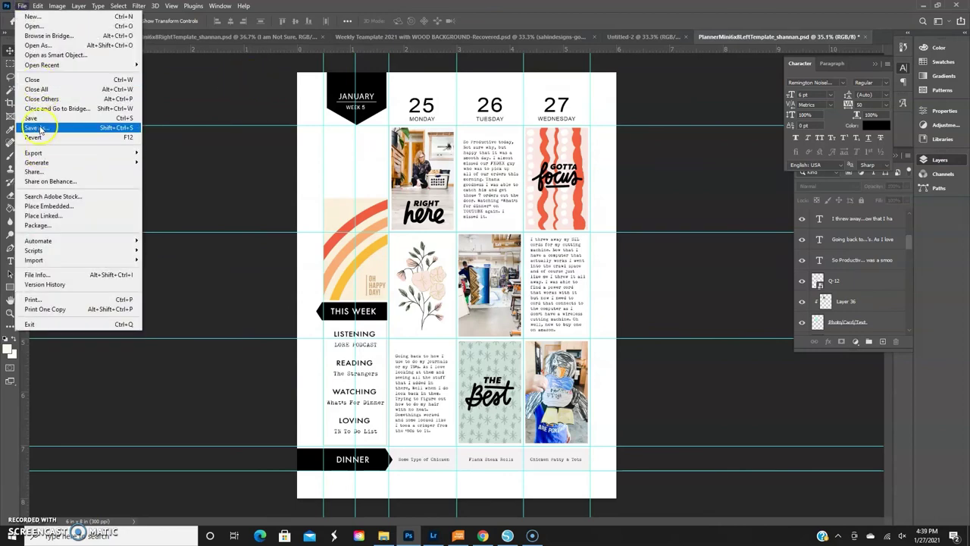
{"action": "left_click", "coordinate": [30, 125]}
{"action": "left_click", "coordinate": [364, 407]}
{"action": "left_click", "coordinate": [340, 307]}
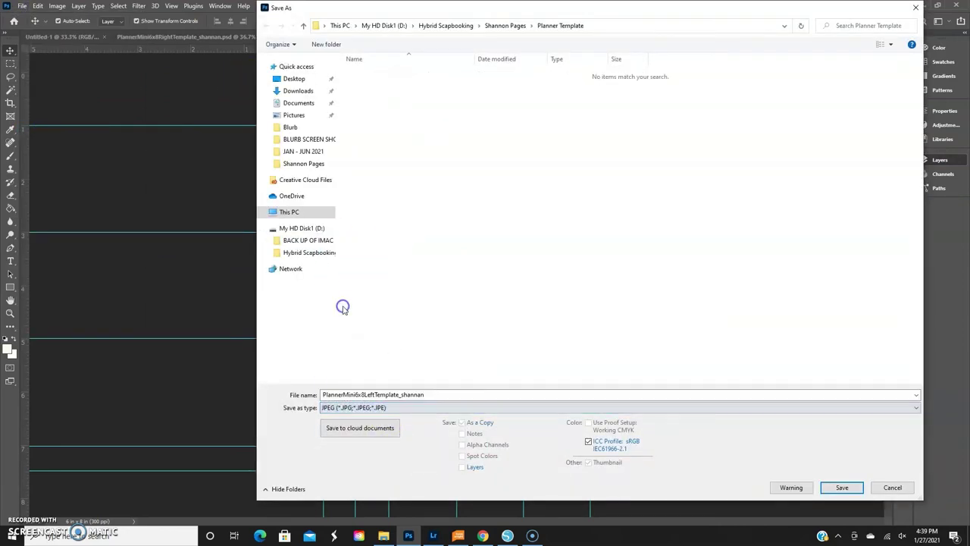
{"action": "left_click", "coordinate": [299, 140]}
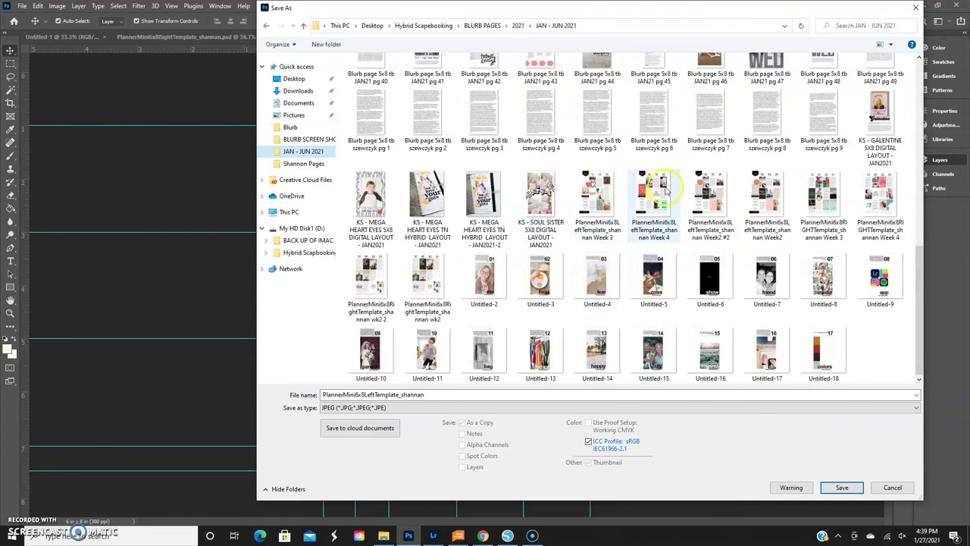
{"action": "left_click", "coordinate": [654, 199]}
{"action": "left_click", "coordinate": [448, 395]}
{"action": "type", "text": "5"}
{"action": "left_click", "coordinate": [842, 487]}
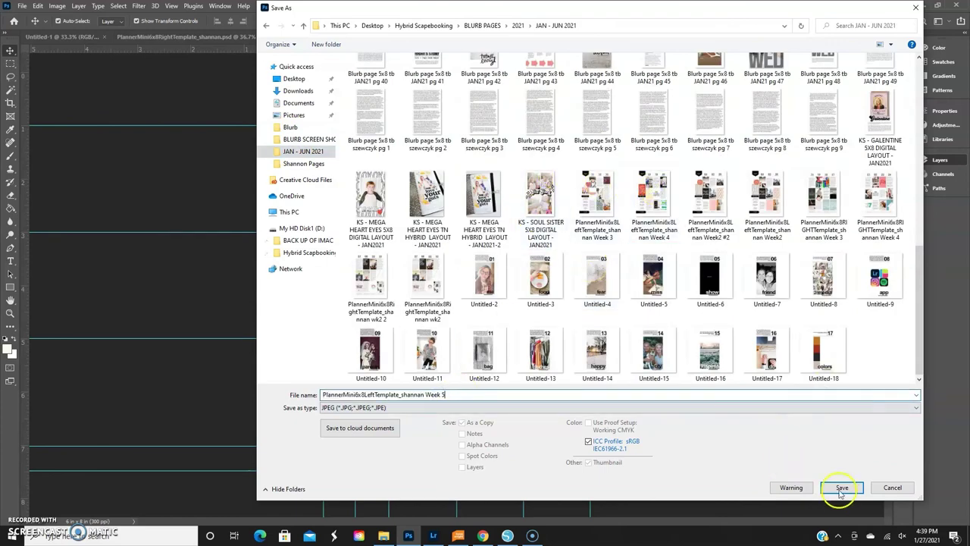
{"action": "left_click", "coordinate": [559, 134]}
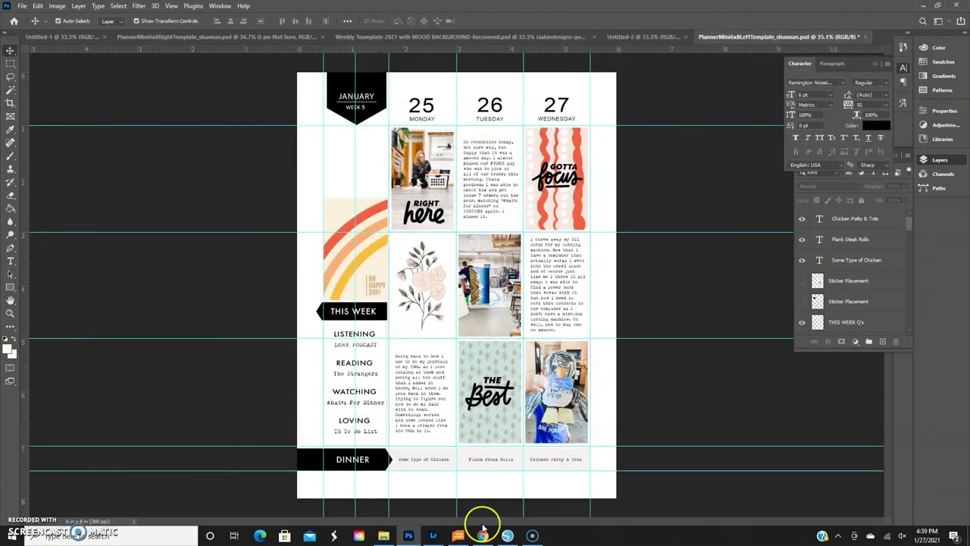
Step: Open the Memory Planning 2021 project in BookWright
{"action": "left_click", "coordinate": [458, 536]}
{"action": "left_click", "coordinate": [11, 15]}
{"action": "left_click", "coordinate": [30, 36]}
{"action": "left_click", "coordinate": [129, 138]}
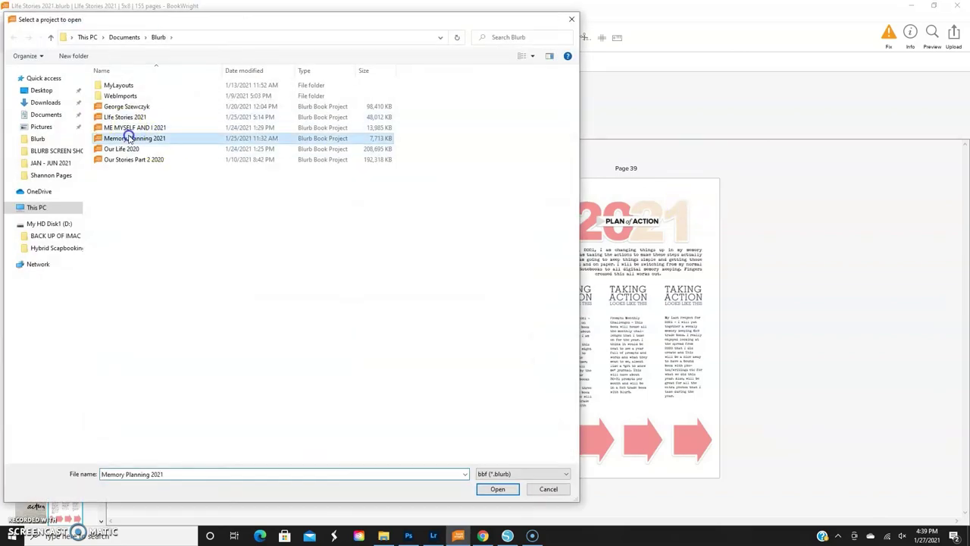
{"action": "left_click", "coordinate": [497, 489]}
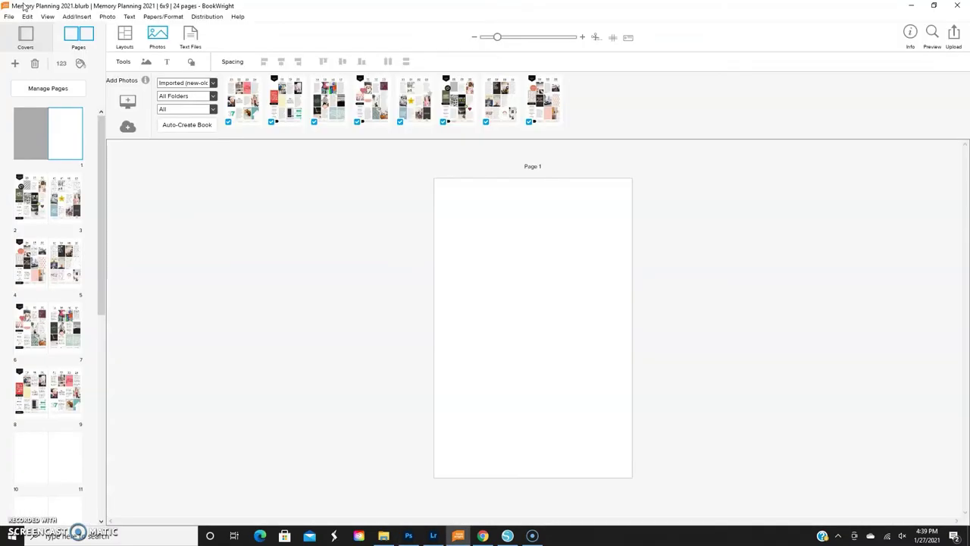
Step: Go to the page 10–11 spread and import the Week 5 planner JPEG
{"action": "left_click", "coordinate": [31, 459]}
{"action": "left_click", "coordinate": [127, 100]}
{"action": "scroll", "coordinate": [314, 250], "scroll_direction": "down", "scroll_amount": 10}
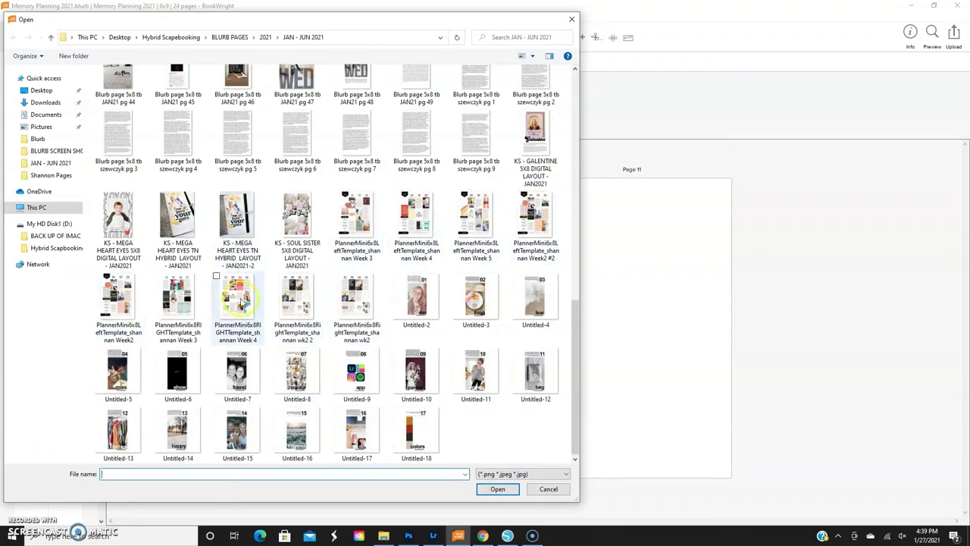
{"action": "left_click", "coordinate": [476, 216]}
{"action": "left_click", "coordinate": [498, 489]}
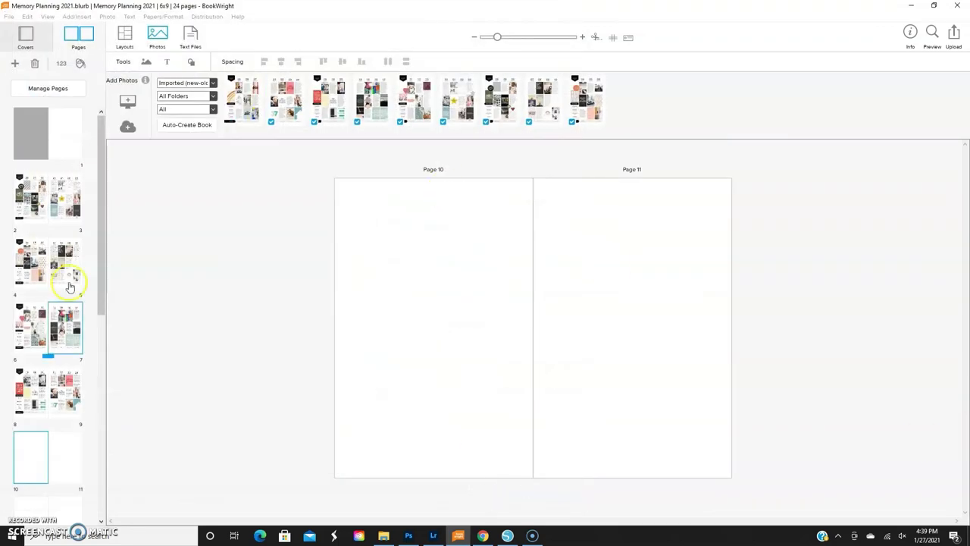
Step: Apply a full-page custom layout to page 10 and drop the Week 5 image onto it
{"action": "left_click", "coordinate": [130, 38]}
{"action": "left_click", "coordinate": [197, 90]}
{"action": "left_click_drag", "start_coordinate": [267, 98], "coordinate": [30, 449]}
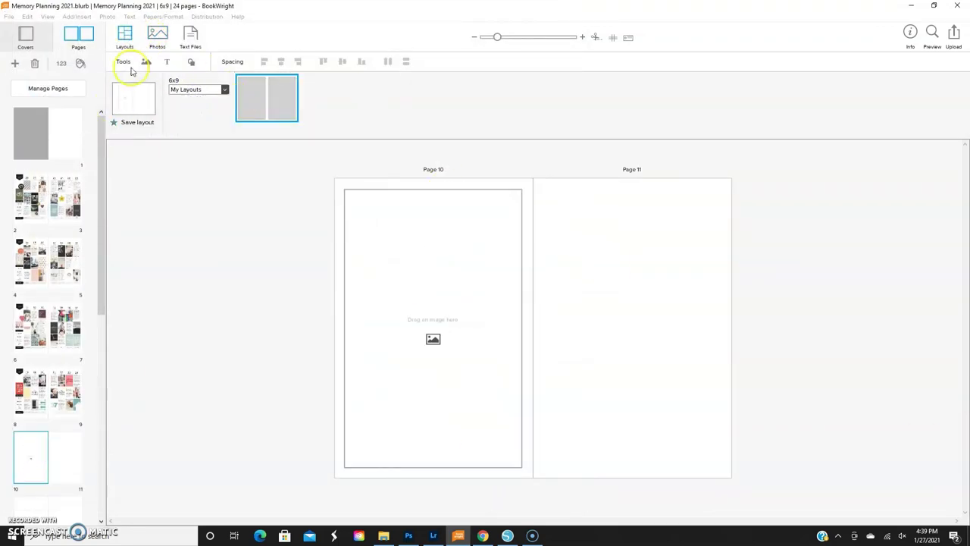
{"action": "left_click", "coordinate": [157, 38]}
{"action": "left_click_drag", "start_coordinate": [242, 99], "coordinate": [434, 326]}
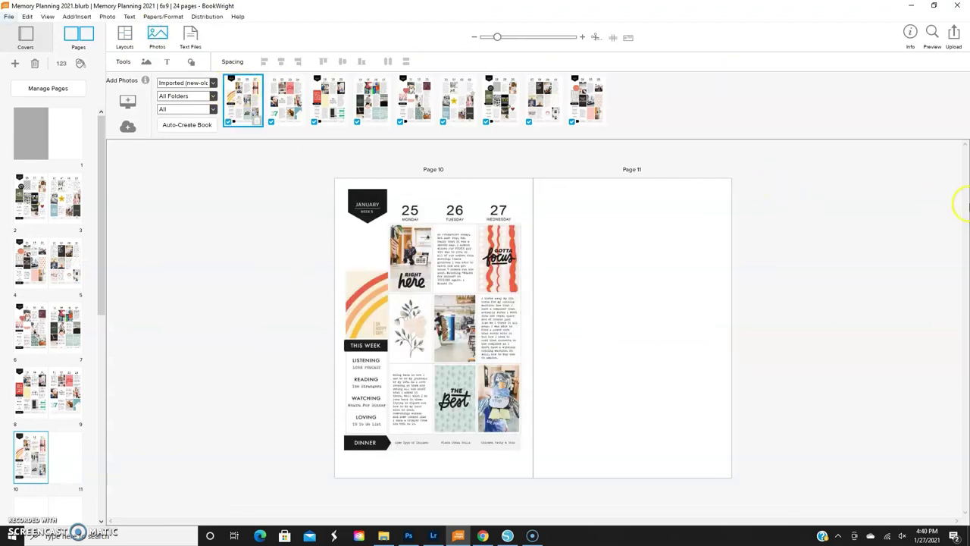
{"action": "left_click", "coordinate": [582, 37]}
{"action": "left_click", "coordinate": [8, 15]}
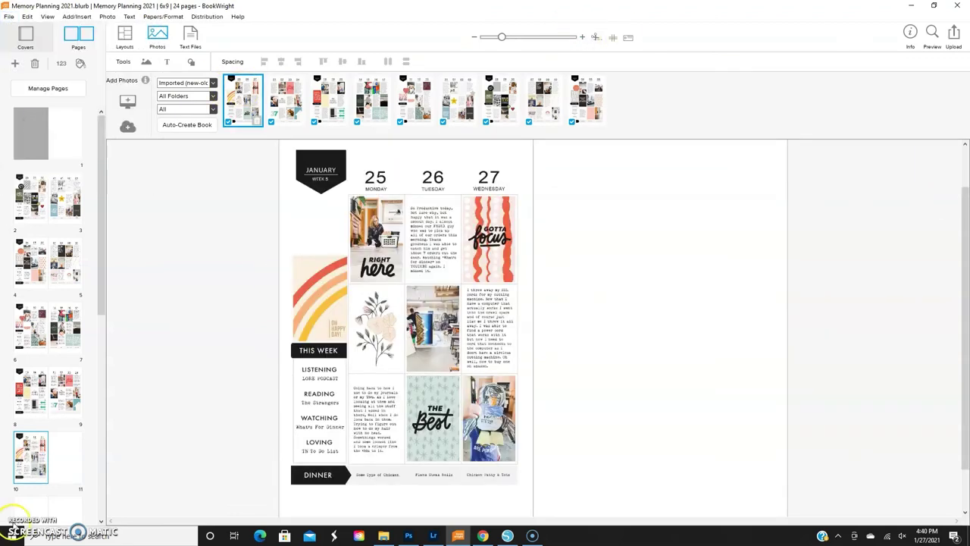